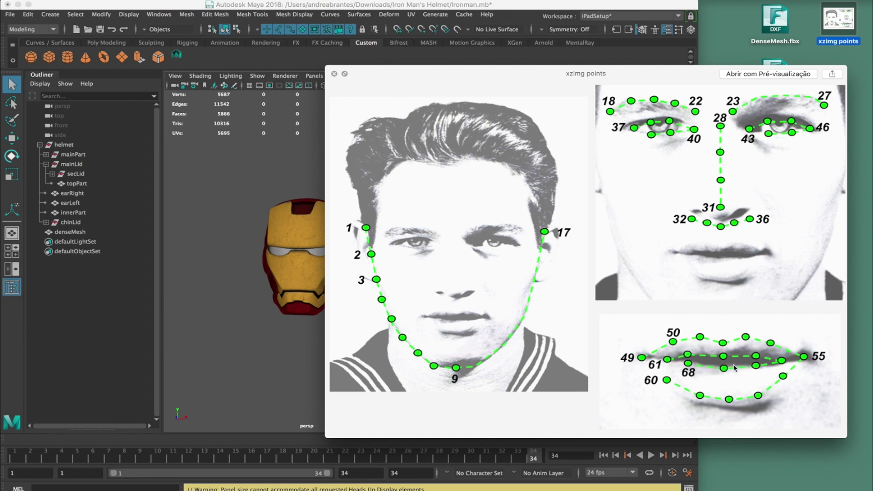
# Close the facial landmark reference image and open the football helmet scene helmet_v11.fbx.
pyautogui.click(334, 74)
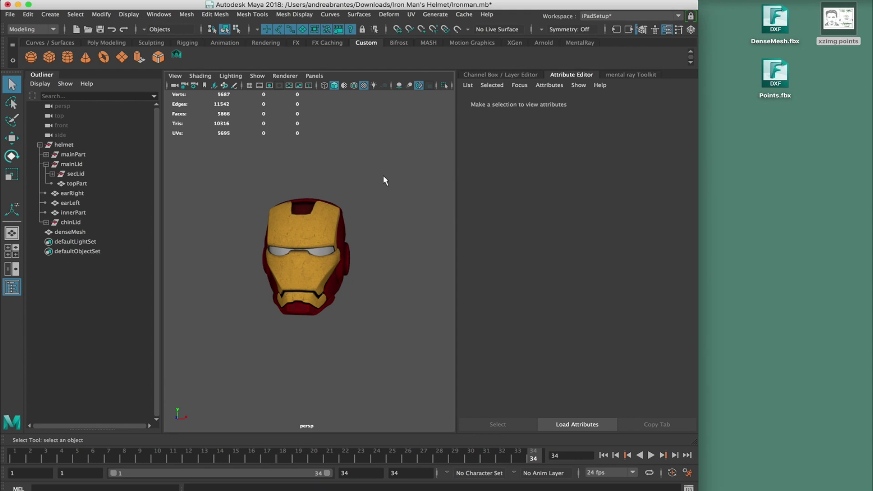
pyautogui.moveTo(382, 173); pyautogui.dragTo(350, 210)
pyautogui.moveTo(231, 265); pyautogui.dragTo(399, 232)
pyautogui.click(371, 240)
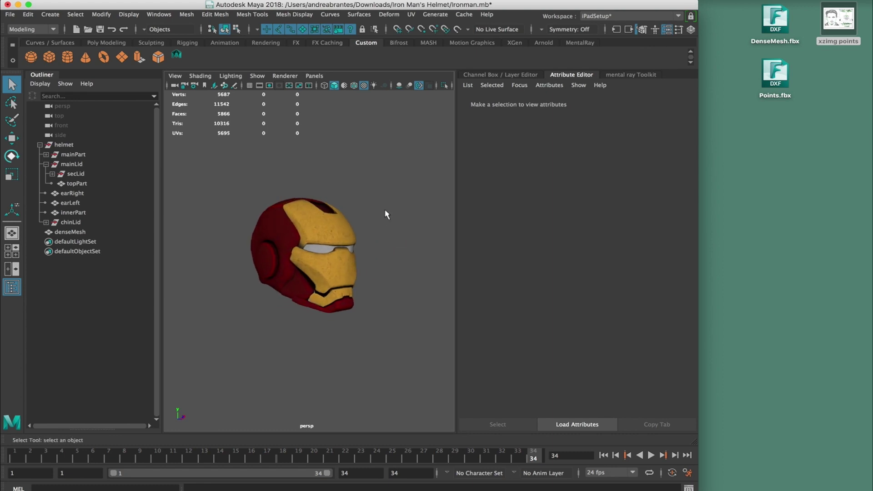
pyautogui.click(10, 14)
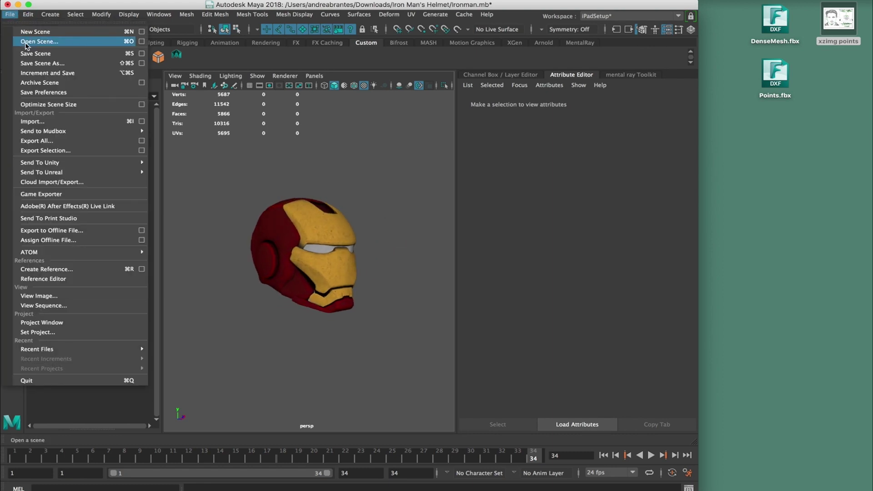
pyautogui.click(39, 42)
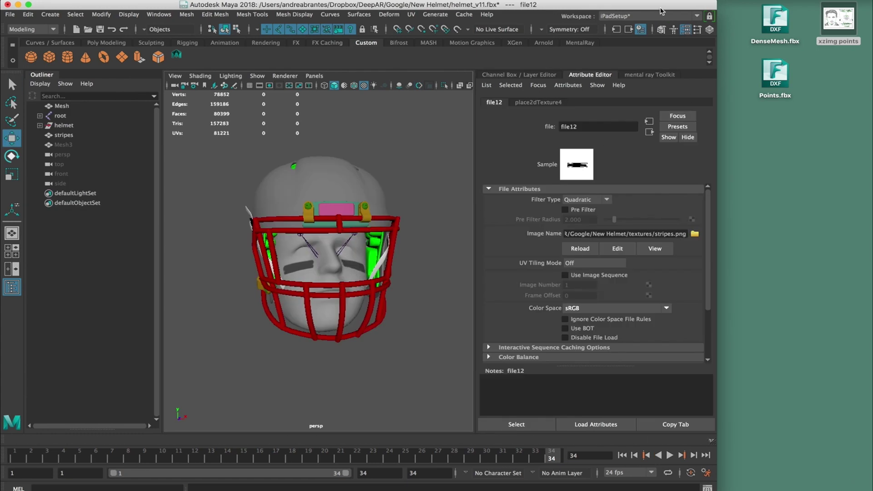
# Maximize the Maya window and set the face mesh's Rotate X to 25.
pyautogui.doubleClick(660, 8)
pyautogui.click(572, 208)
pyautogui.keyDown('alt'); pyautogui.moveTo(572, 208); pyautogui.dragTo(503, 209); pyautogui.keyUp('alt')
pyautogui.click(457, 231)
pyautogui.keyDown('alt'); pyautogui.moveTo(447, 229); pyautogui.dragTo(468, 218); pyautogui.keyUp('alt')
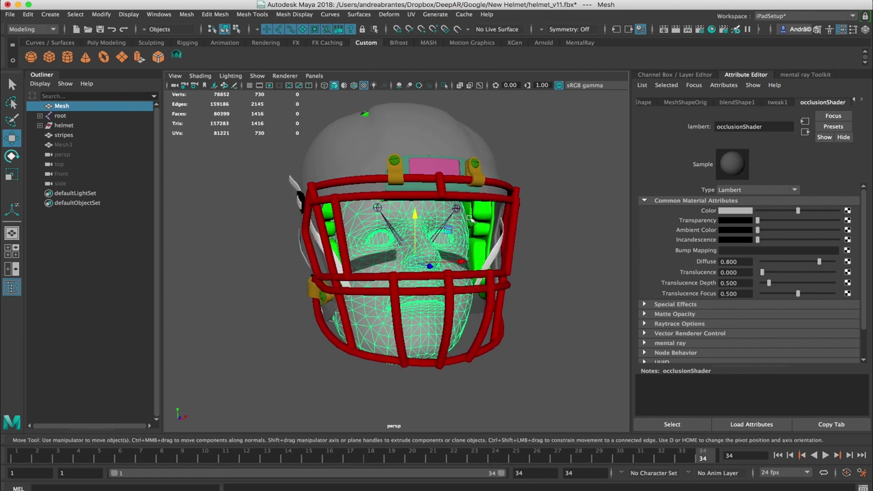
pyautogui.hotkey('ctrl', 'a')
pyautogui.click(847, 134)
pyautogui.write('2')
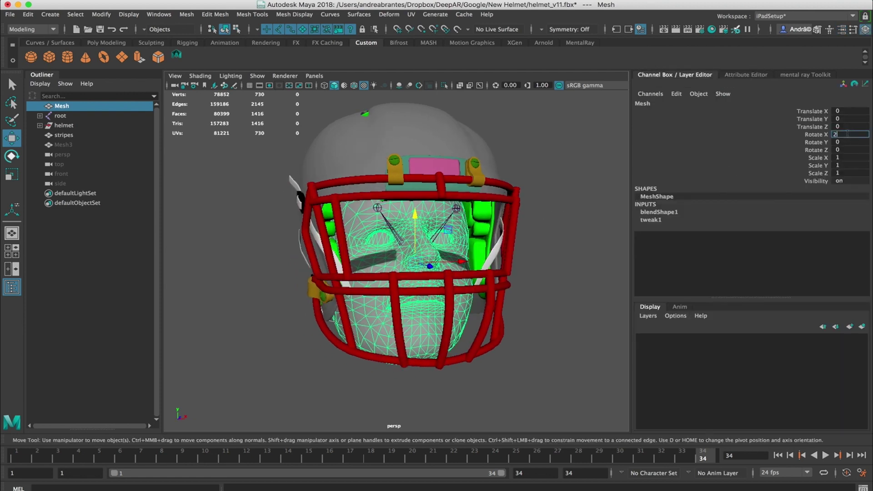
pyautogui.write('5')
pyautogui.press('Return')
pyautogui.click(577, 154)
# Make the joints visible through the geometry, then expand the root hierarchy with the brow joint j20 selected.
pyautogui.keyDown('alt'); pyautogui.moveTo(530, 216); pyautogui.dragTo(496, 214); pyautogui.keyUp('alt')
pyautogui.scroll(5, 462, 244)
pyautogui.keyDown('alt'); pyautogui.moveTo(461, 245); pyautogui.dragTo(422, 106); pyautogui.keyUp('alt')
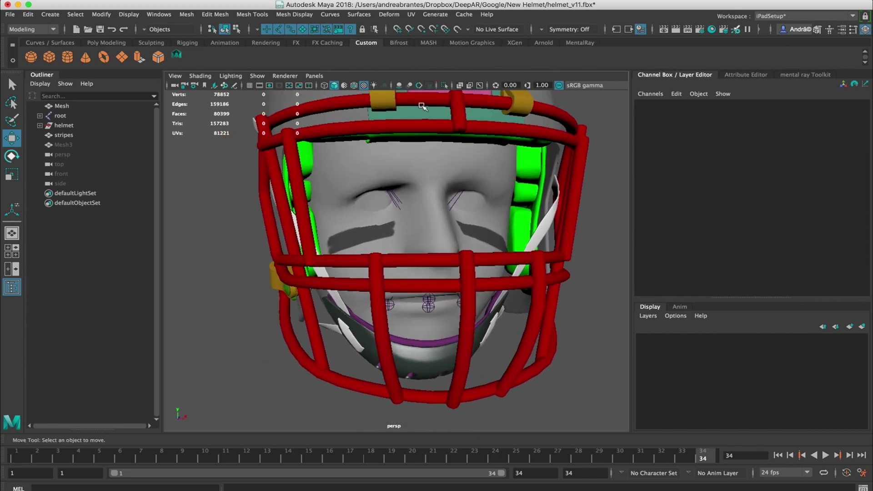
pyautogui.click(481, 87)
pyautogui.keyDown('alt'); pyautogui.moveTo(486, 172); pyautogui.dragTo(391, 219); pyautogui.keyUp('alt')
pyautogui.click(319, 203)
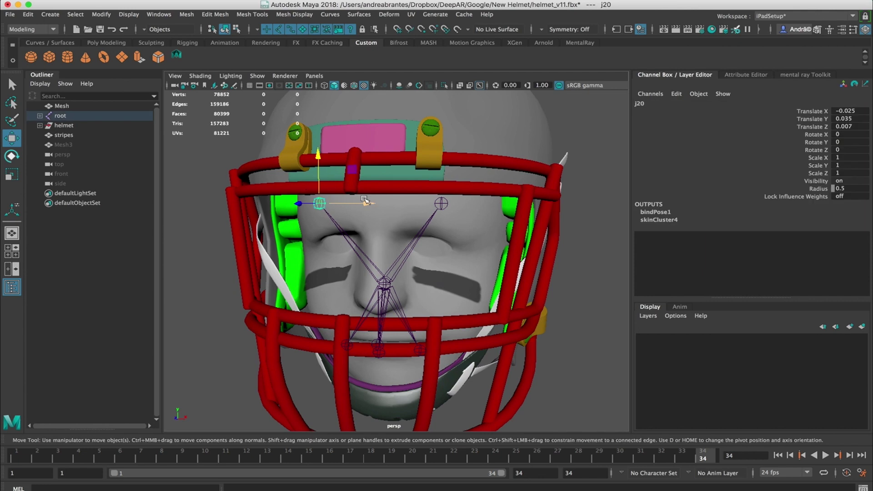
pyautogui.click(40, 115)
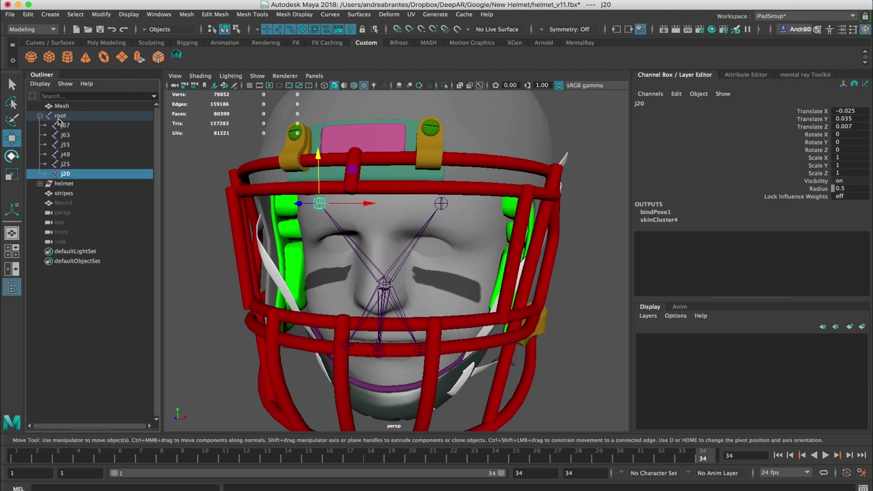
pyautogui.click(78, 172)
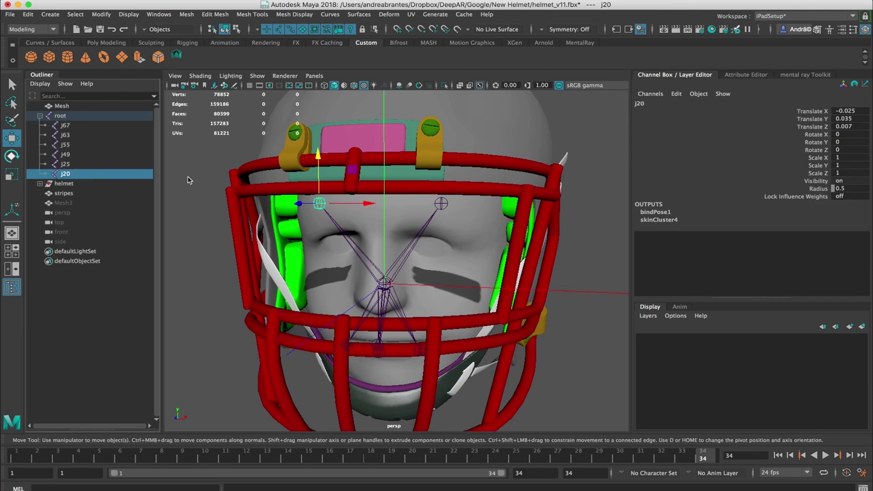
# Shrink the Maya window to uncover the desktop and preview the xzimg points image.
pyautogui.moveTo(871, 200); pyautogui.dragTo(651, 213)
pyautogui.click(850, 25)
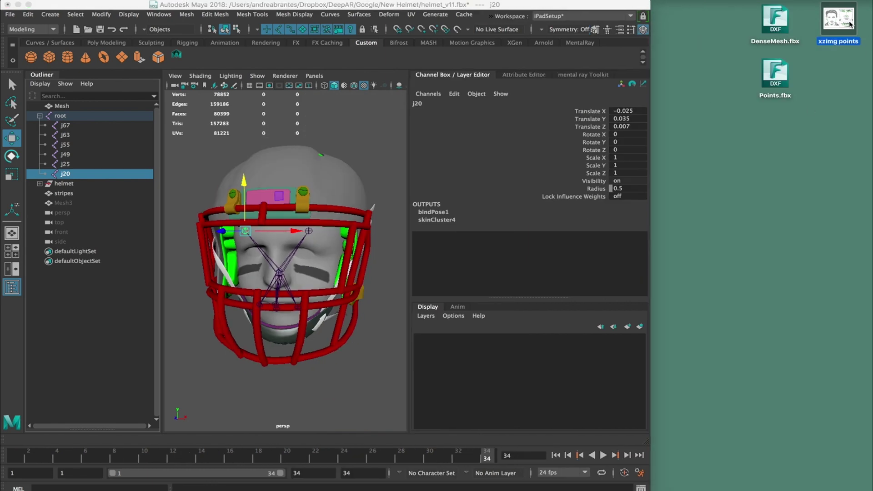
pyautogui.press('space')
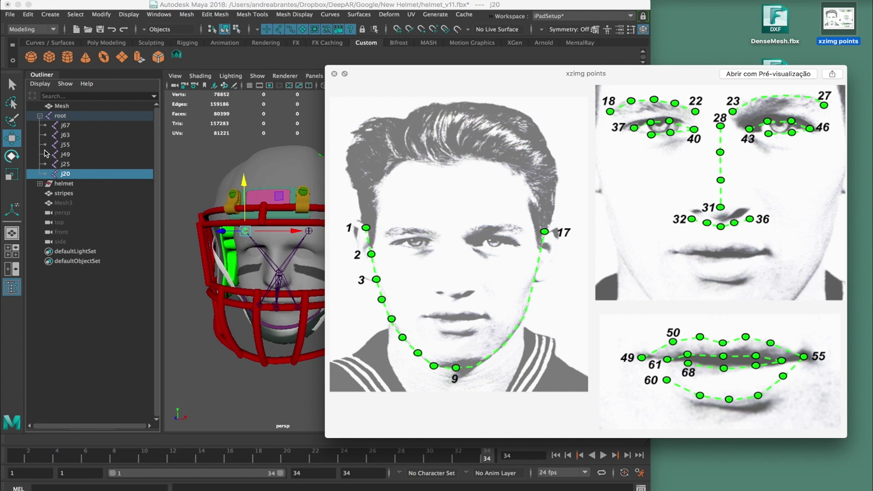
# Select joints j67, j63, j55 and j49 in turn and compare them with the numbered mouth points in the reference image.
pyautogui.click(72, 126)
pyautogui.click(725, 346)
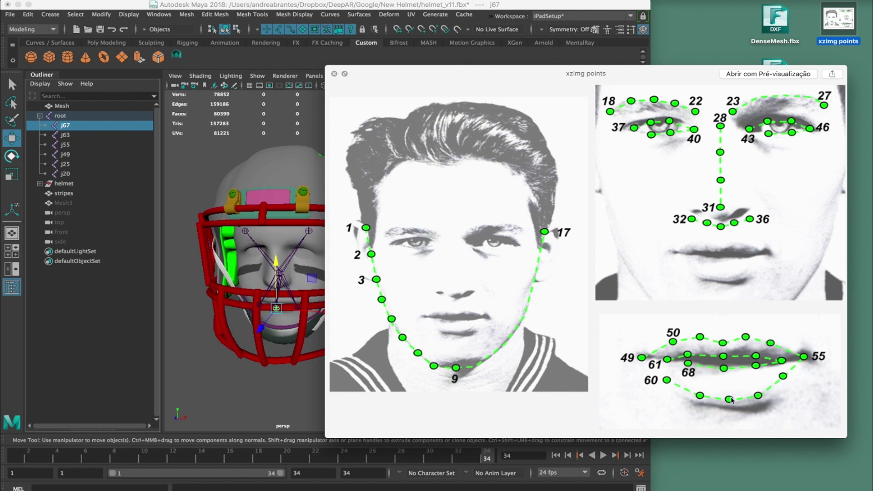
pyautogui.click(69, 135)
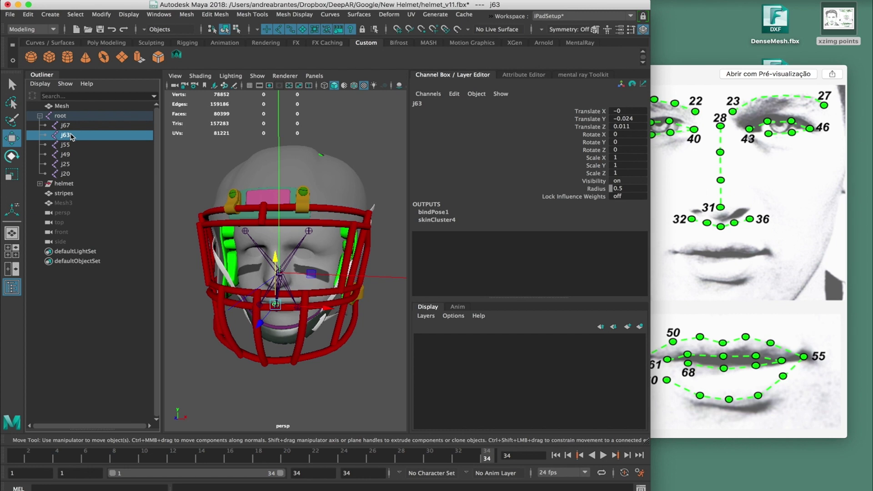
pyautogui.click(68, 145)
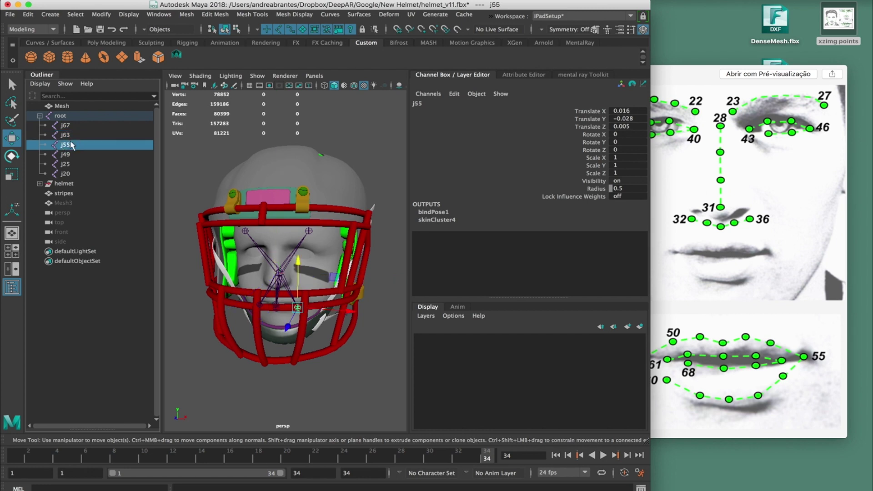
pyautogui.click(74, 155)
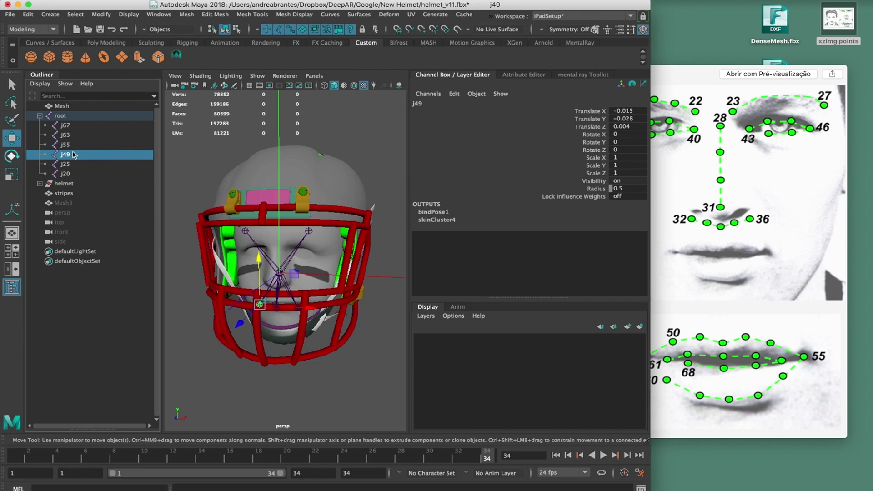
pyautogui.click(380, 146)
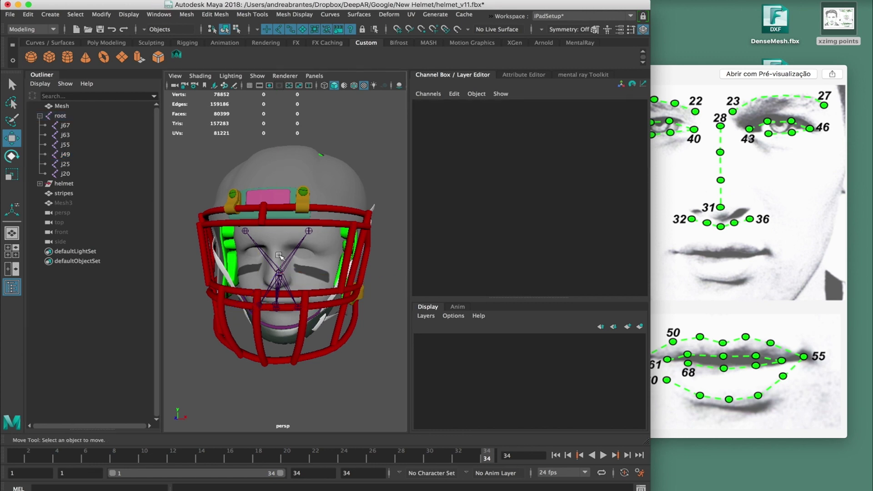
# Try to move the lip joint j67 and undo the move.
pyautogui.keyDown('alt'); pyautogui.moveTo(286, 255); pyautogui.dragTo(300, 221, button='middle'); pyautogui.keyUp('alt')
pyautogui.moveTo(255, 272)
pyautogui.keyDown('alt'); pyautogui.mouseDown(button='right')
pyautogui.moveTo(320, 281)
pyautogui.moveTo(263, 277)
pyautogui.mouseUp(button='right'); pyautogui.keyUp('alt')
pyautogui.keyDown('alt'); pyautogui.moveTo(263, 277); pyautogui.dragTo(265, 282); pyautogui.keyUp('alt')
pyautogui.keyDown('alt'); pyautogui.moveTo(266, 278); pyautogui.dragTo(290, 272, button='right'); pyautogui.keyUp('alt')
pyautogui.click(277, 264)
pyautogui.moveTo(279, 266); pyautogui.dragTo(305, 251)
pyautogui.hotkey('ctrl', 'z')
# Set the perspective camera's Near Clip Plane to 0.001 to stop close geometry from being cut off.
pyautogui.keyDown('alt'); pyautogui.moveTo(305, 251); pyautogui.dragTo(316, 251, button='right'); pyautogui.keyUp('alt')
pyautogui.moveTo(316, 251)
pyautogui.keyDown('alt'); pyautogui.mouseDown()
pyautogui.moveTo(321, 282)
pyautogui.moveTo(321, 253)
pyautogui.mouseUp(); pyautogui.keyUp('alt')
pyautogui.scroll(-2, 317, 243)
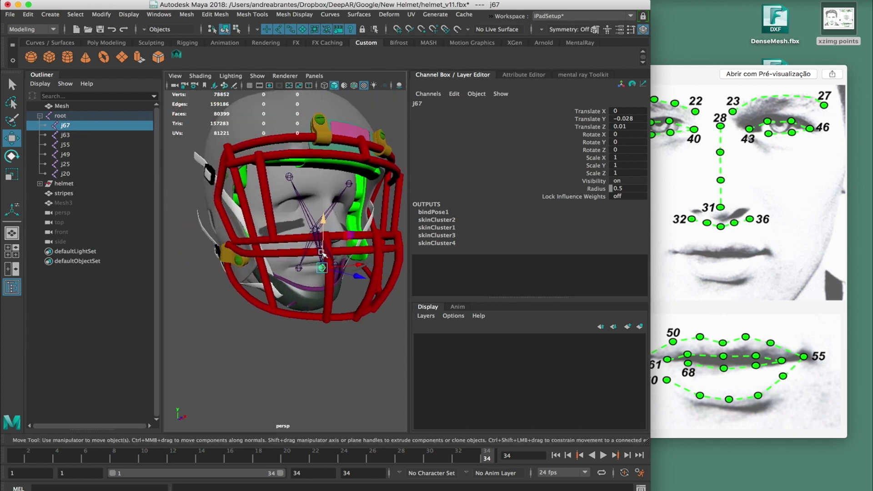
pyautogui.keyDown('alt'); pyautogui.moveTo(320, 253); pyautogui.dragTo(323, 254, button='right'); pyautogui.keyUp('alt')
pyautogui.keyDown('alt'); pyautogui.moveTo(322, 255); pyautogui.dragTo(319, 253); pyautogui.keyUp('alt')
pyautogui.scroll(-2, 320, 254)
pyautogui.scroll(2, 319, 253)
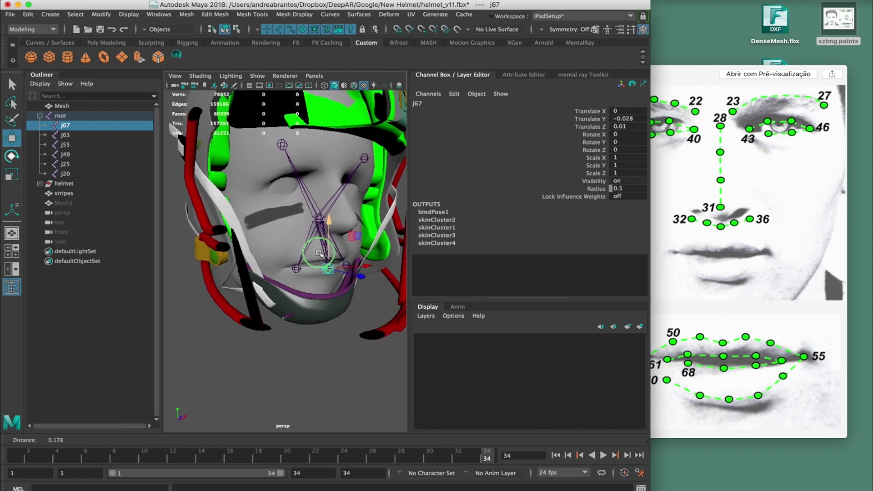
pyautogui.click(175, 76)
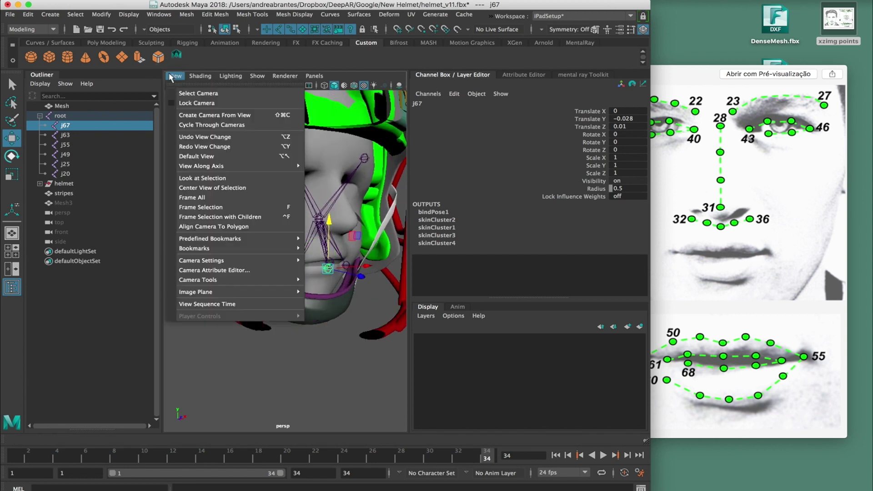
pyautogui.click(243, 271)
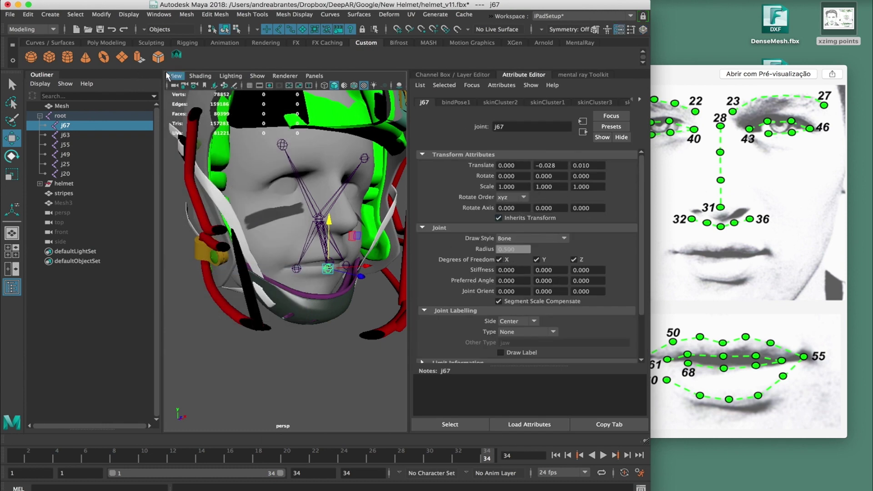
pyautogui.click(180, 78)
pyautogui.click(242, 270)
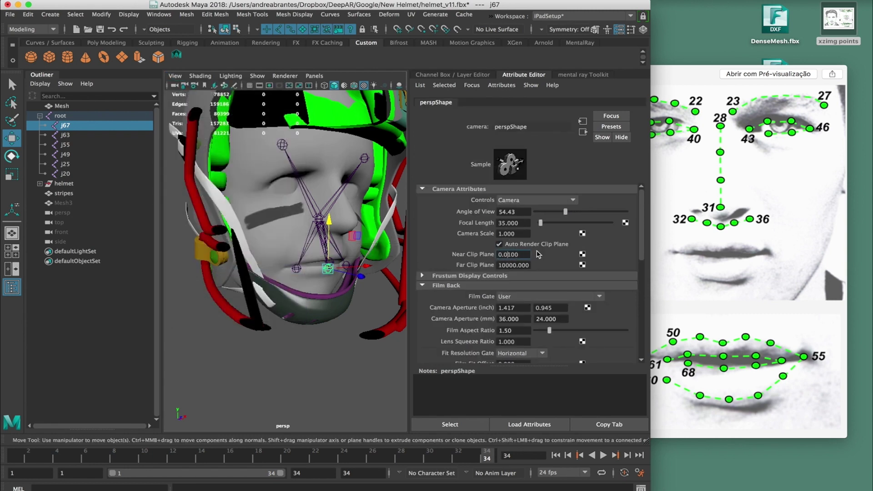
pyautogui.write('0')
pyautogui.press('Return')
# Maximize the Maya window and inspect the mouth joints j63 and j55 from the front.
pyautogui.keyDown('alt'); pyautogui.moveTo(372, 207); pyautogui.dragTo(298, 219); pyautogui.keyUp('alt')
pyautogui.keyDown('alt'); pyautogui.moveTo(298, 231); pyautogui.dragTo(323, 232); pyautogui.keyUp('alt')
pyautogui.keyDown('alt'); pyautogui.moveTo(323, 233); pyautogui.dragTo(290, 229, button='right'); pyautogui.keyUp('alt')
pyautogui.keyDown('alt'); pyautogui.moveTo(291, 229); pyautogui.dragTo(254, 228); pyautogui.keyUp('alt')
pyautogui.doubleClick(537, 6)
pyautogui.keyDown('alt'); pyautogui.moveTo(477, 150); pyautogui.dragTo(471, 211); pyautogui.keyUp('alt')
pyautogui.moveTo(393, 226); pyautogui.dragTo(411, 234)
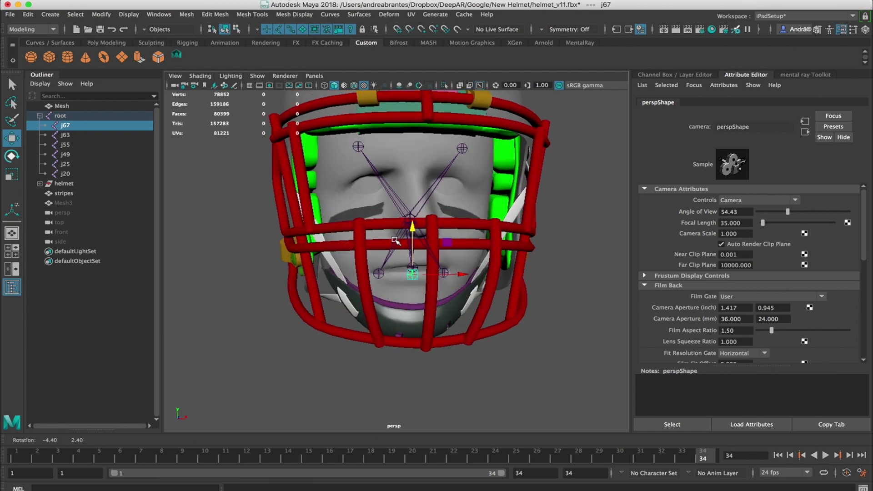
pyautogui.click(423, 265)
pyautogui.click(413, 268)
pyautogui.click(446, 275)
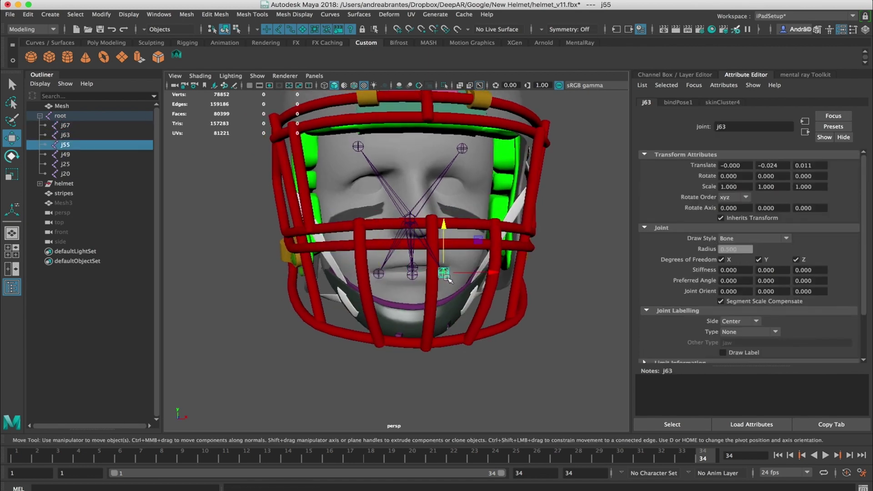
# Try to move the mouth and brow joints and undo the moves.
pyautogui.keyDown('alt'); pyautogui.moveTo(432, 281); pyautogui.dragTo(453, 252); pyautogui.keyUp('alt')
pyautogui.press('super+z')
pyautogui.click(366, 289)
pyautogui.moveTo(365, 288); pyautogui.dragTo(500, 200)
pyautogui.press('super+z')
pyautogui.moveTo(459, 145)
pyautogui.mouseDown()
pyautogui.moveTo(461, 136)
pyautogui.moveTo(461, 145)
pyautogui.mouseUp()
pyautogui.keyDown('alt'); pyautogui.moveTo(487, 210); pyautogui.dragTo(422, 227); pyautogui.keyUp('alt')
pyautogui.keyDown('alt'); pyautogui.moveTo(522, 253); pyautogui.dragTo(448, 285); pyautogui.keyUp('alt')
# Select the root joint and examine the whole joint hierarchy on the face from the side and front.
pyautogui.click(395, 272)
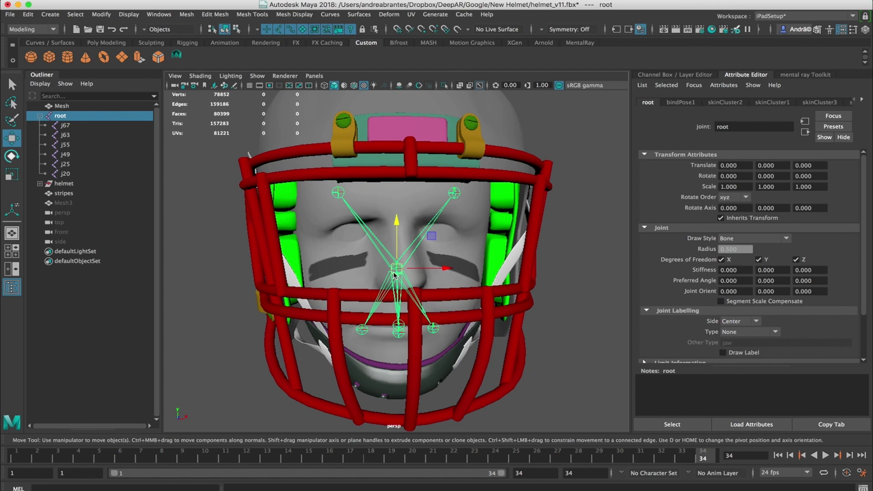
pyautogui.keyDown('alt'); pyautogui.moveTo(421, 268); pyautogui.dragTo(448, 261); pyautogui.keyUp('alt')
pyautogui.scroll(-5, 448, 260)
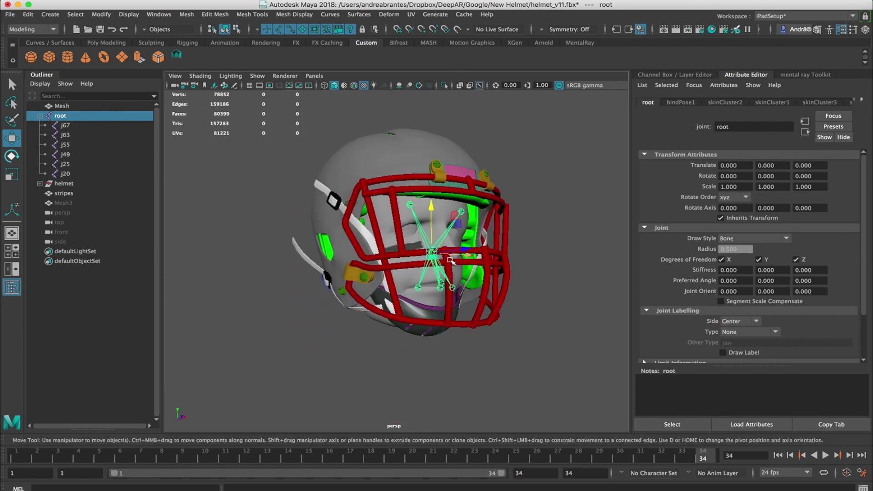
pyautogui.moveTo(448, 310)
pyautogui.keyDown('alt'); pyautogui.mouseDown()
pyautogui.moveTo(370, 337)
pyautogui.moveTo(432, 313)
pyautogui.mouseUp(); pyautogui.keyUp('alt')
pyautogui.scroll(5, 392, 333)
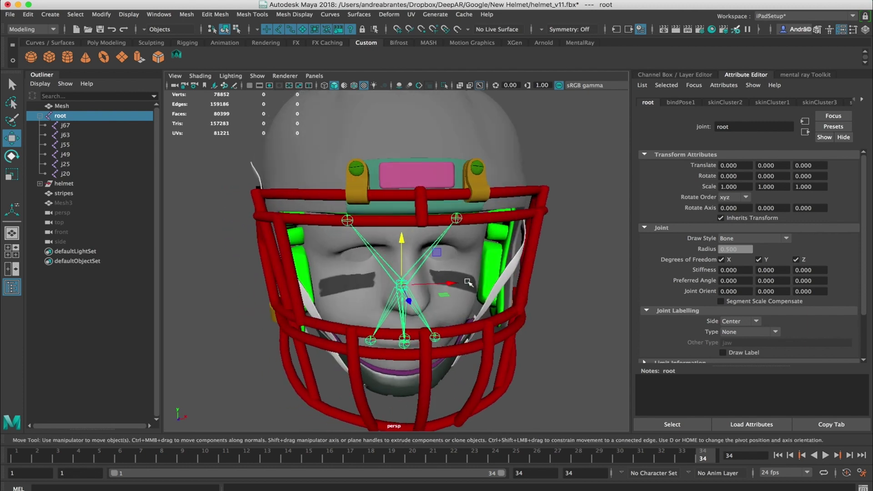
# Delete the cheek stripes mesh and the root joint together with its child joints.
pyautogui.click(416, 278)
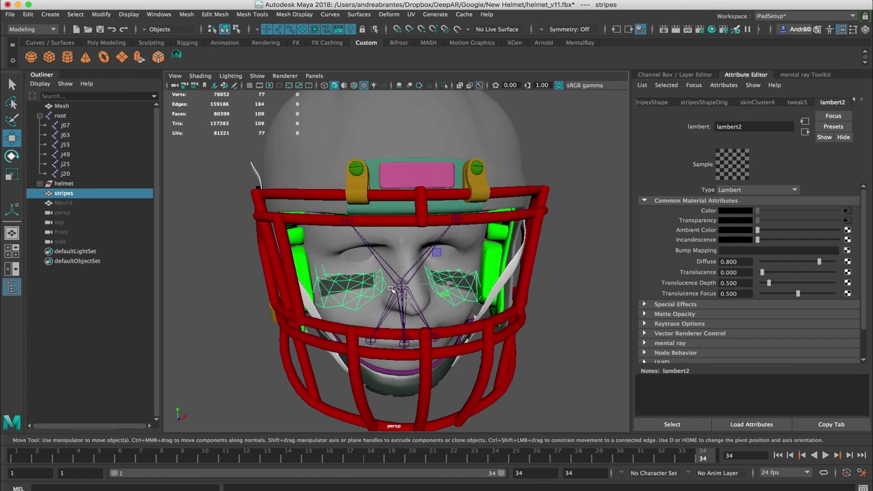
pyautogui.press('Delete')
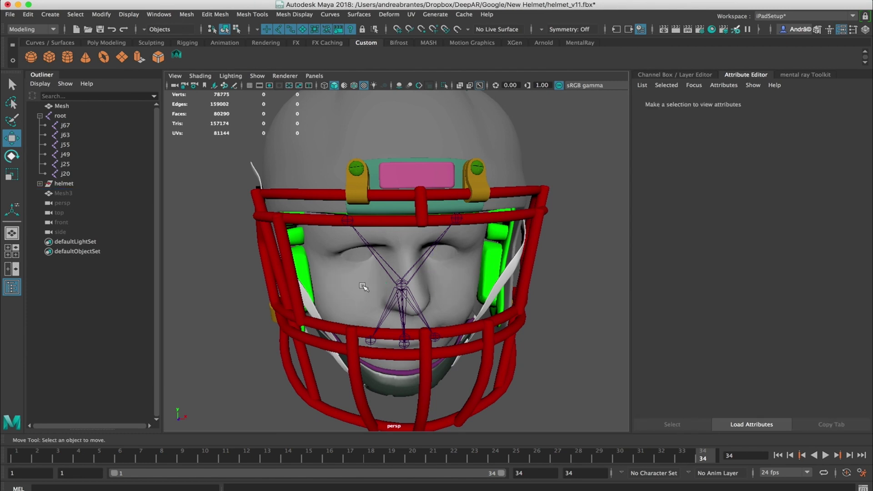
pyautogui.keyDown('alt'); pyautogui.moveTo(410, 291); pyautogui.dragTo(430, 292); pyautogui.keyUp('alt')
pyautogui.click(406, 281)
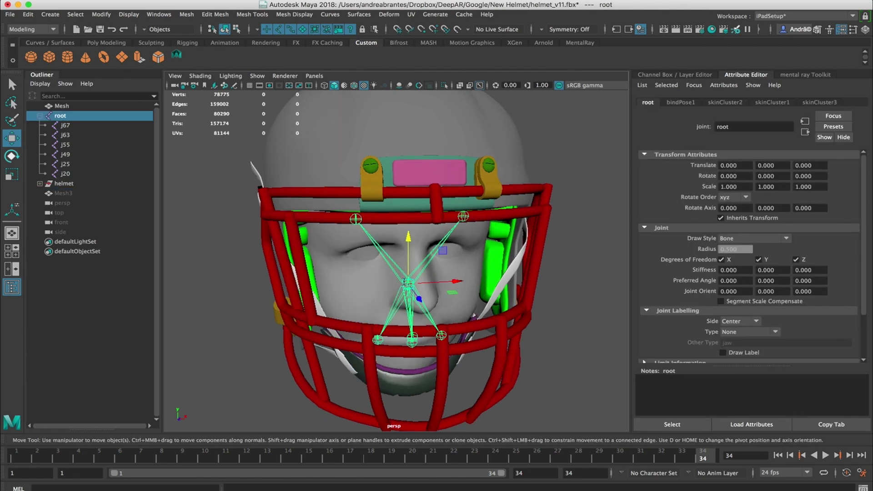
pyautogui.press('Delete')
pyautogui.click(417, 382)
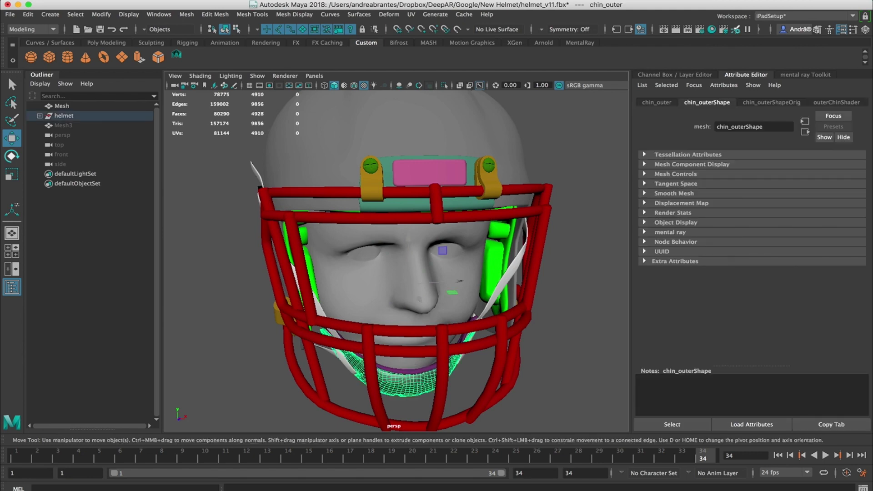
pyautogui.click(32, 15)
pyautogui.moveTo(173, 128)
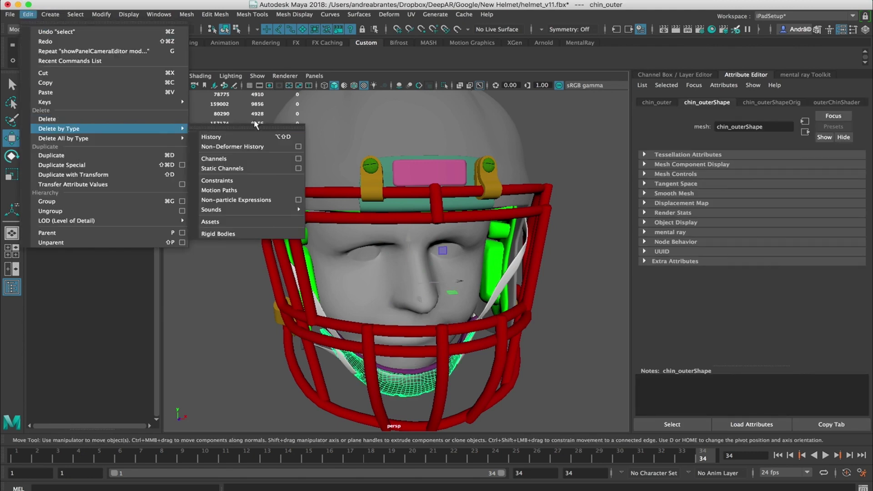
pyautogui.click(214, 69)
# Delete the construction history of the face mesh and all helmet meshes, then clear the selection.
pyautogui.moveTo(246, 91); pyautogui.dragTo(683, 483)
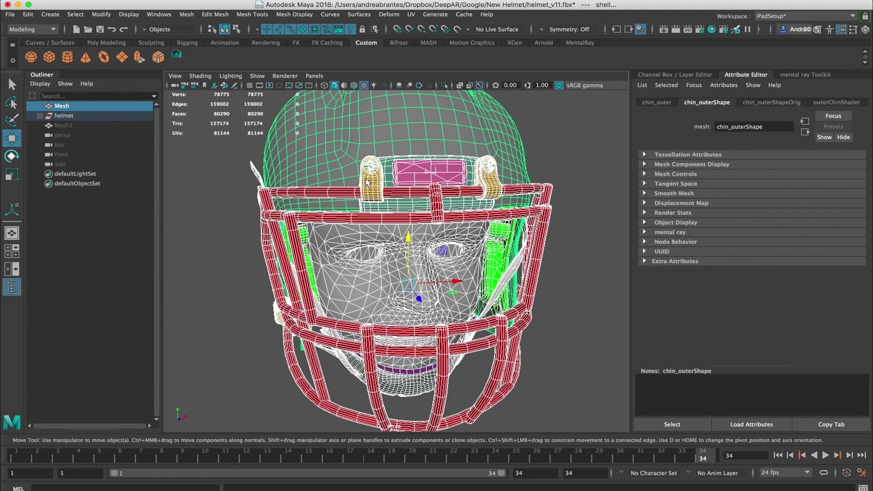
pyautogui.press('f')
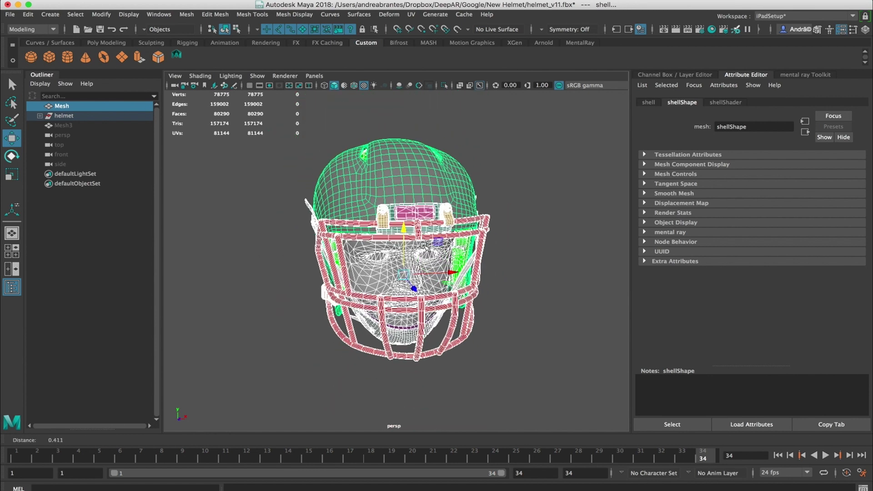
pyautogui.click(28, 14)
pyautogui.moveTo(136, 129)
pyautogui.click(213, 127)
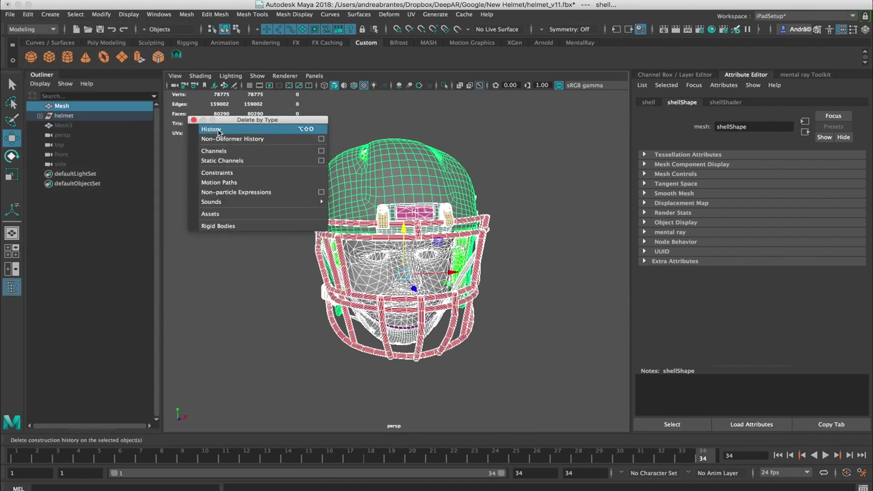
pyautogui.click(220, 138)
pyautogui.click(193, 120)
pyautogui.keyDown('alt'); pyautogui.moveTo(379, 277); pyautogui.dragTo(384, 238); pyautogui.keyUp('alt')
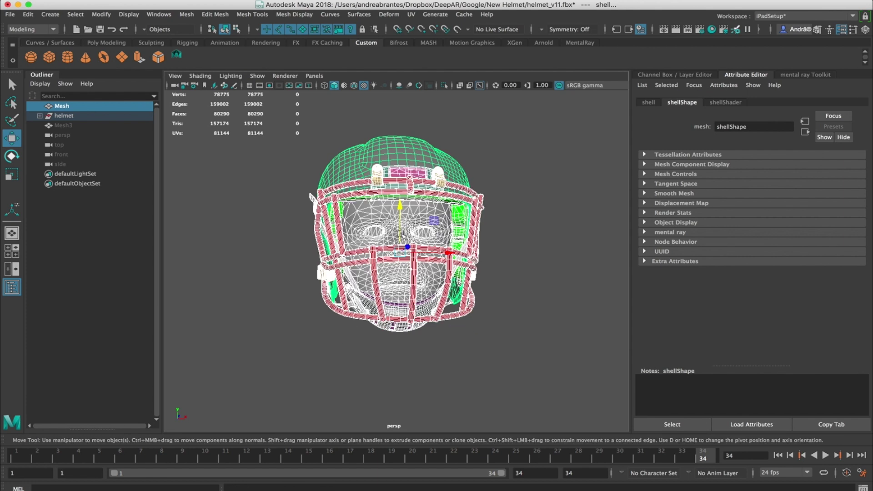
pyautogui.click(511, 189)
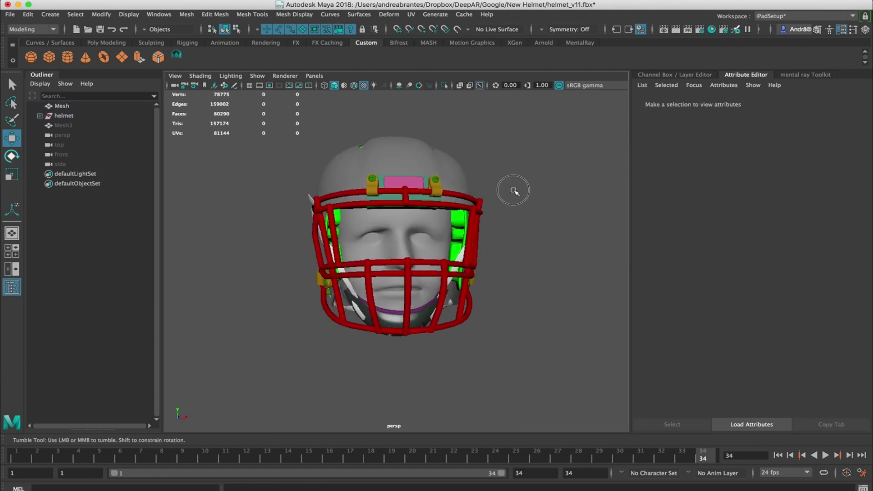
# Show the viewport grid and switch to the Rigging menu set.
pyautogui.click(249, 86)
pyautogui.keyDown('alt'); pyautogui.moveTo(522, 203); pyautogui.dragTo(477, 196); pyautogui.keyUp('alt')
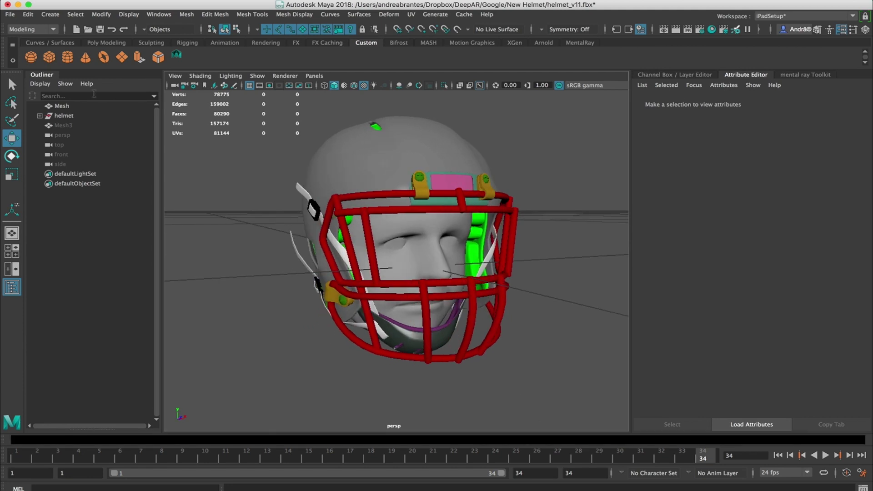
pyautogui.click(32, 29)
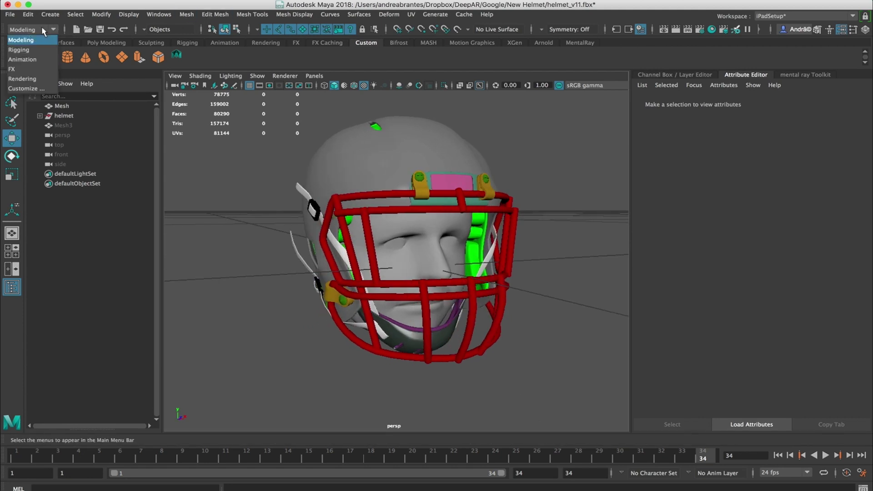
pyautogui.click(26, 51)
# Create a single joint at the grid origin in the front view.
pyautogui.click(241, 14)
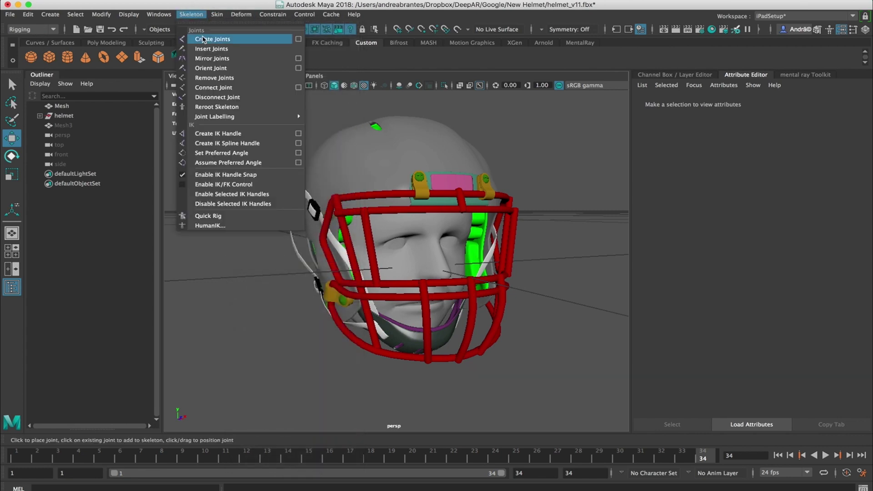
pyautogui.click(223, 40)
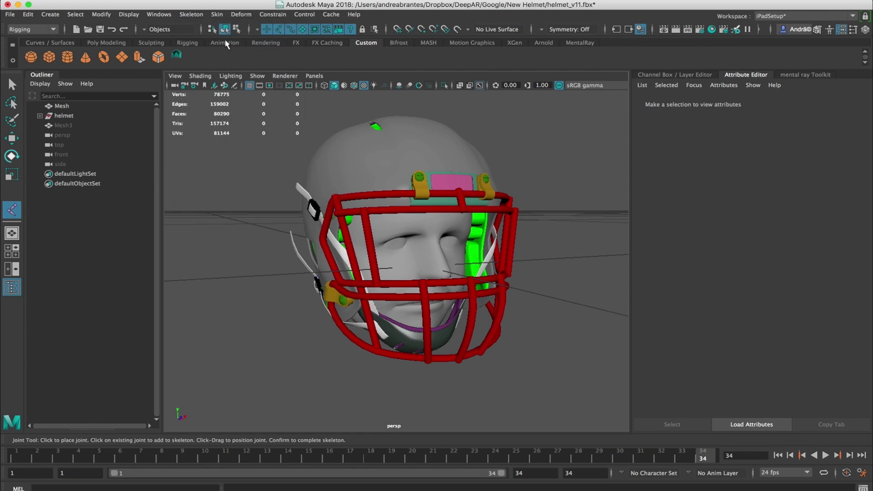
pyautogui.keyDown('alt'); pyautogui.moveTo(496, 280); pyautogui.dragTo(444, 291); pyautogui.keyUp('alt')
pyautogui.scroll(-5, 450, 273)
pyautogui.press('space')
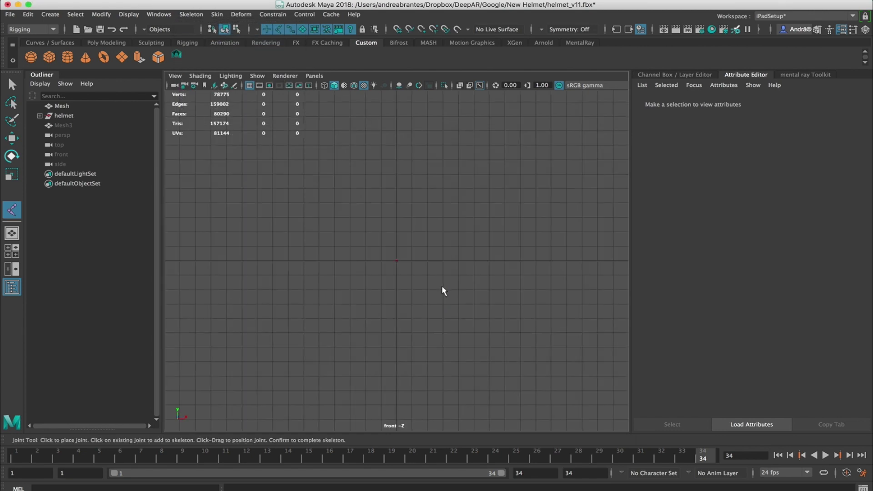
pyautogui.scroll(15, 414, 276)
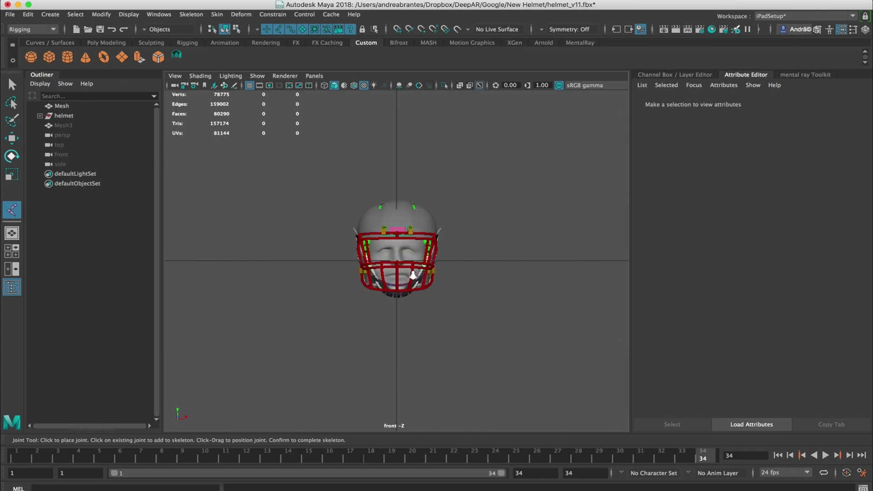
pyautogui.click(397, 262)
pyautogui.press('w')
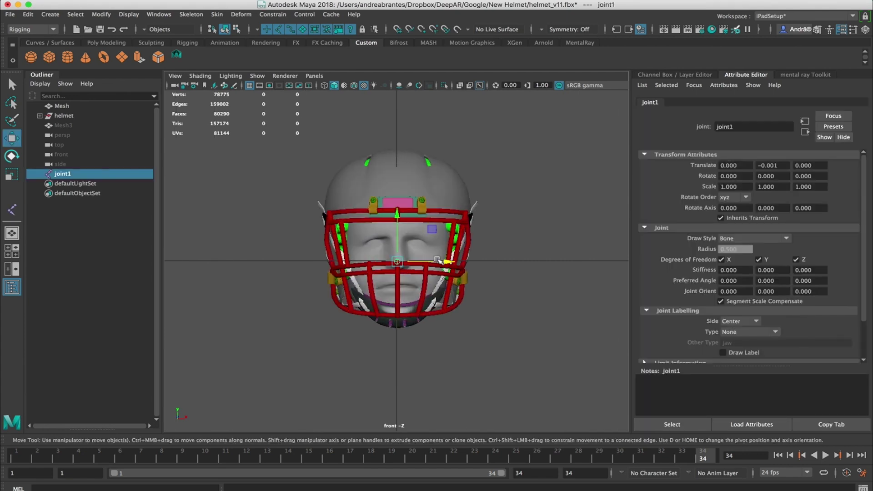
pyautogui.scroll(3, 417, 258)
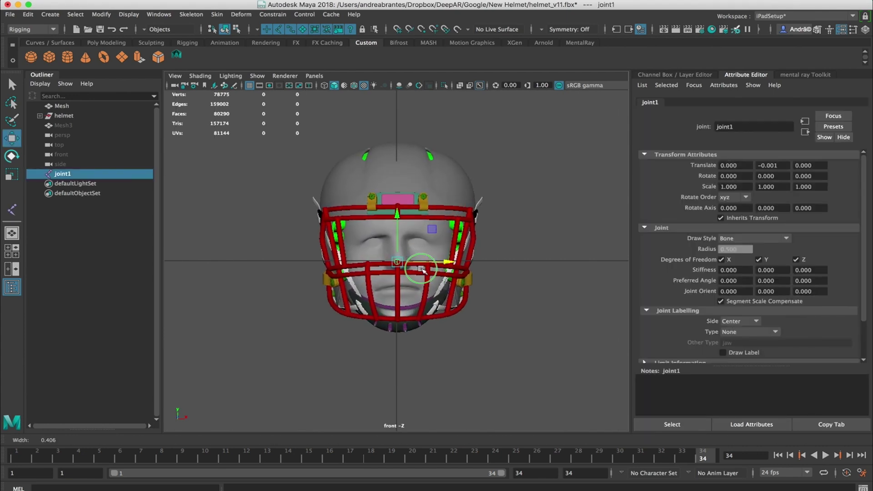
# Duplicate the joint and move the copy down to the mouth, at about Y -0.032.
pyautogui.hotkey('ctrl', 'd')
pyautogui.moveTo(401, 270); pyautogui.dragTo(403, 301)
pyautogui.scroll(4, 396, 297)
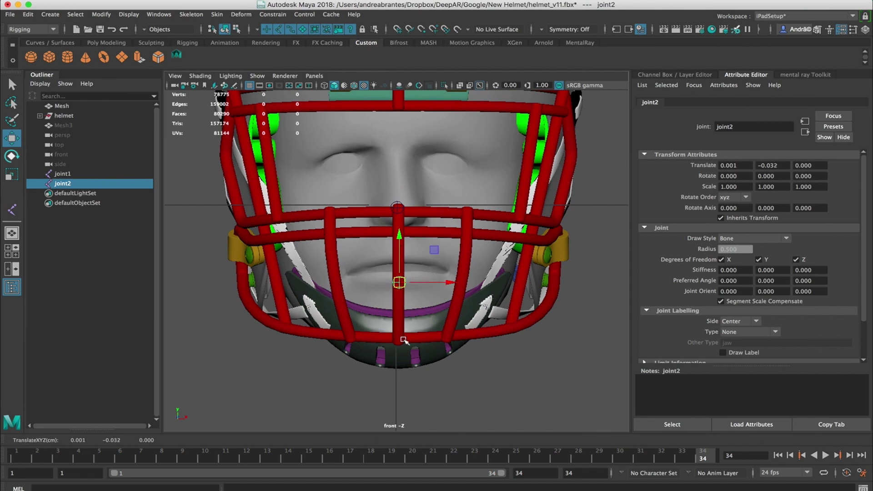
# Return to the perspective view and rename the upper joint near the origin as root.
pyautogui.click(400, 205)
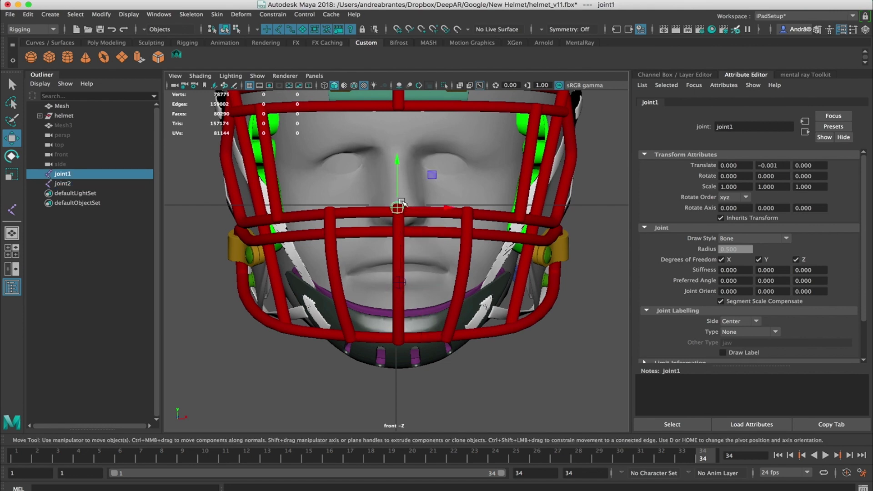
pyautogui.press('space')
pyautogui.moveTo(456, 207); pyautogui.dragTo(456, 184)
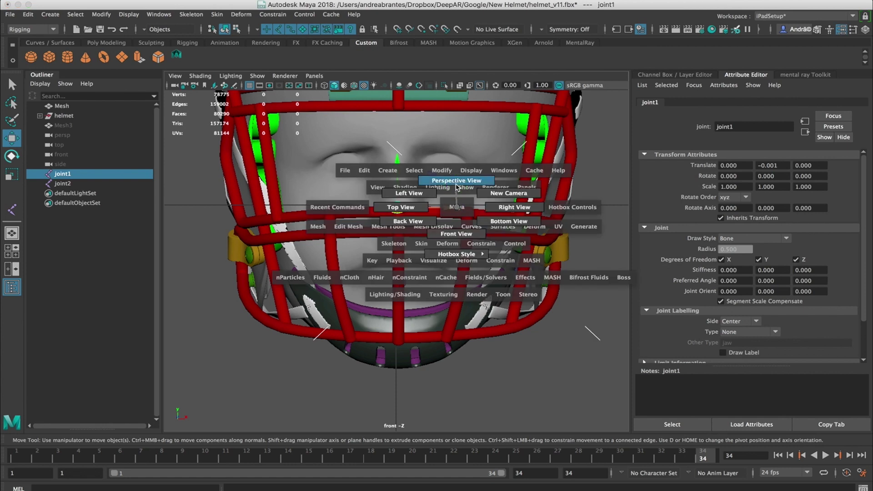
pyautogui.keyDown('alt'); pyautogui.moveTo(442, 226); pyautogui.dragTo(450, 204); pyautogui.keyUp('alt')
pyautogui.keyDown('alt'); pyautogui.moveTo(450, 204); pyautogui.dragTo(440, 284, button='right'); pyautogui.keyUp('alt')
pyautogui.moveTo(408, 295); pyautogui.dragTo(429, 285)
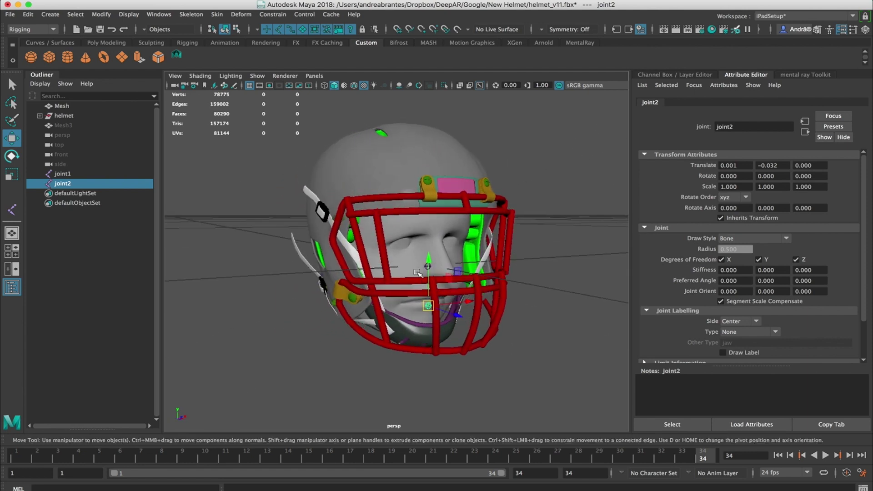
pyautogui.moveTo(410, 251); pyautogui.dragTo(461, 280)
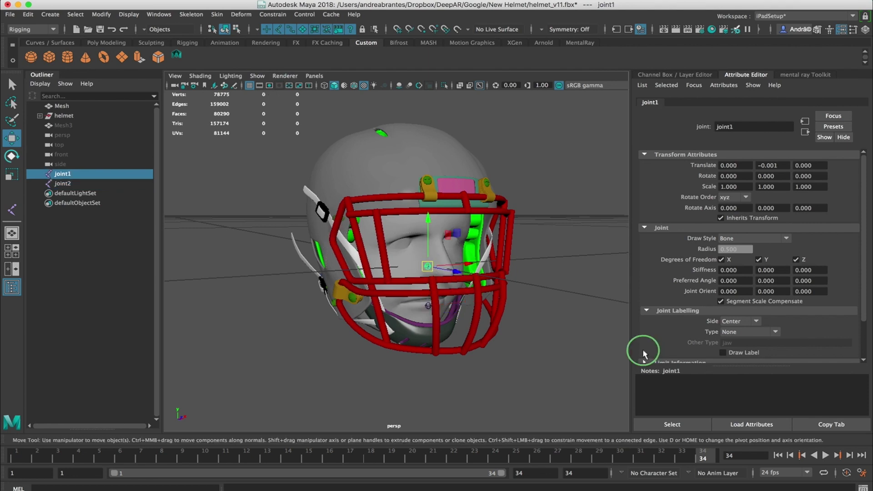
pyautogui.scroll(5, 554, 312)
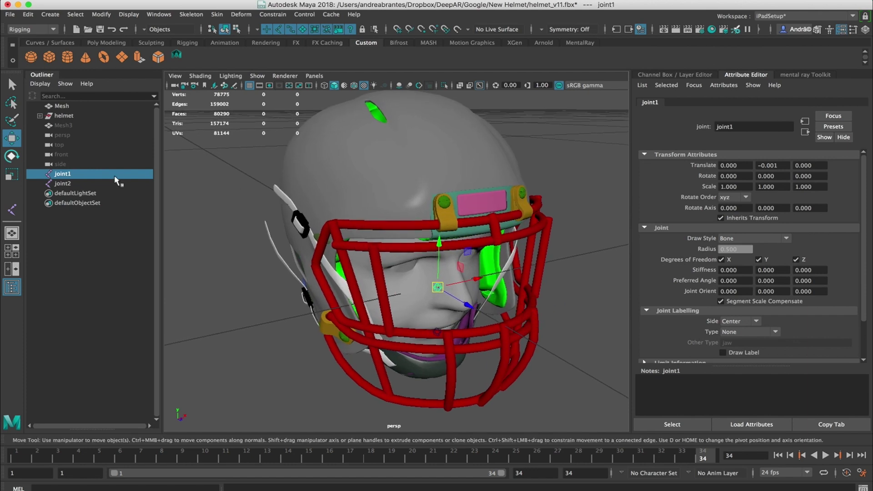
pyautogui.doubleClick(69, 175)
pyautogui.write('root')
pyautogui.press('Return')
# Check the landmark numbers in the xzimg points image and rename the mouth joint as j67.
pyautogui.click(62, 183)
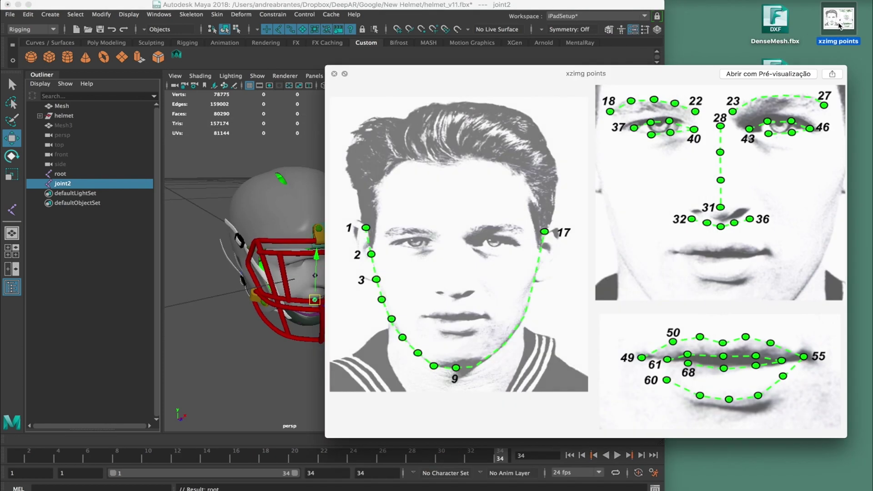
pyautogui.press('space')
pyautogui.press('space')
pyautogui.click(334, 74)
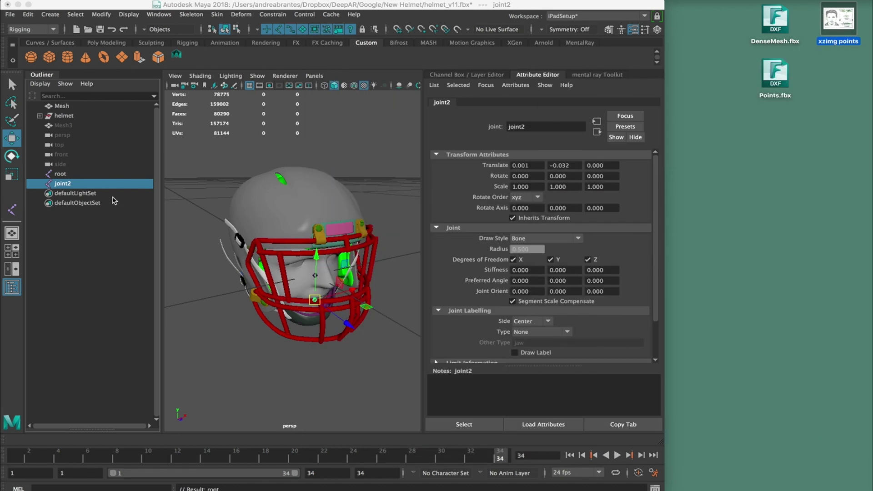
pyautogui.click(63, 184)
pyautogui.doubleClick(64, 184)
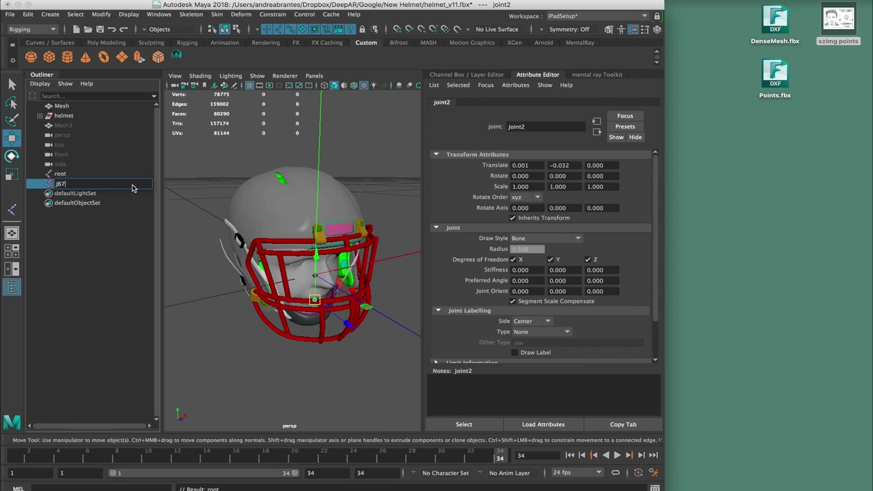
pyautogui.press('Return')
pyautogui.doubleClick(517, 6)
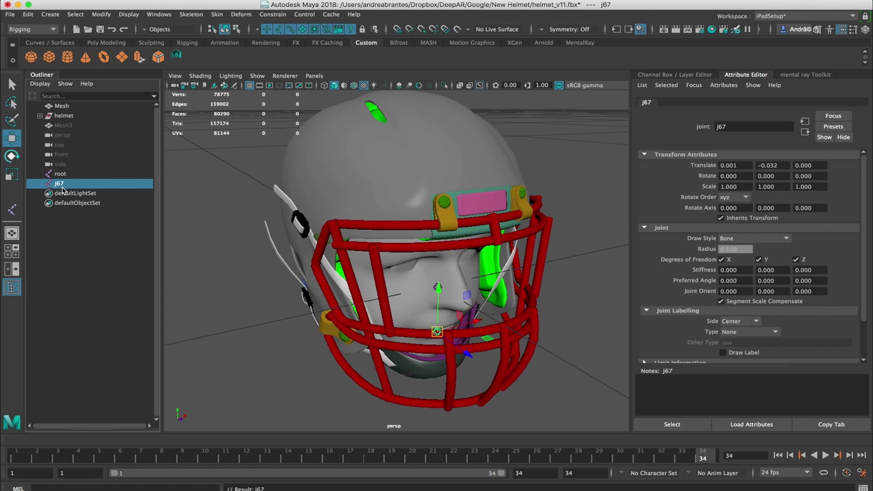
# Move joint j67 forward to about Z 0.006 and raise it onto the lower lip.
pyautogui.keyDown('alt'); pyautogui.moveTo(216, 226); pyautogui.dragTo(463, 278); pyautogui.keyUp('alt')
pyautogui.scroll(8, 448, 279)
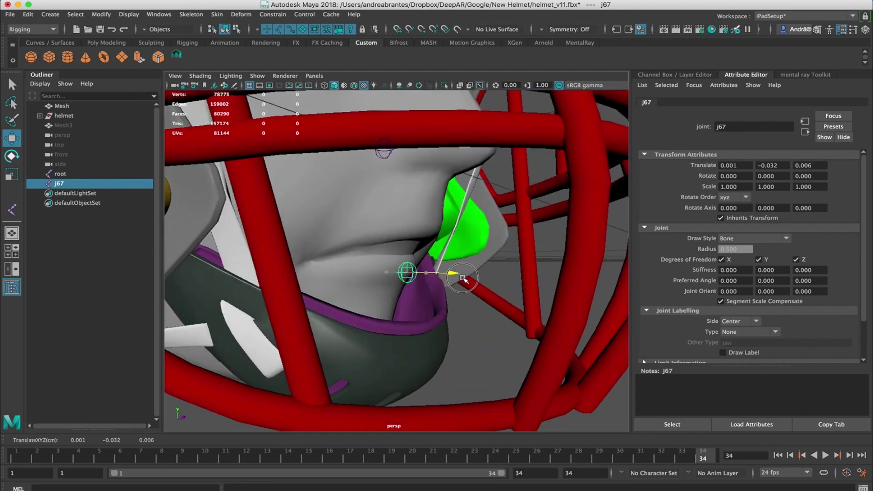
pyautogui.moveTo(407, 233); pyautogui.dragTo(406, 224)
pyautogui.keyDown('alt'); pyautogui.moveTo(414, 246); pyautogui.dragTo(276, 250); pyautogui.keyUp('alt')
pyautogui.keyDown('alt'); pyautogui.moveTo(276, 250); pyautogui.dragTo(290, 255, button='middle'); pyautogui.keyUp('alt')
pyautogui.keyDown('alt'); pyautogui.moveTo(290, 255); pyautogui.dragTo(247, 253); pyautogui.keyUp('alt')
pyautogui.scroll(5, 300, 262)
pyautogui.keyDown('alt'); pyautogui.moveTo(302, 263); pyautogui.dragTo(330, 272); pyautogui.keyUp('alt')
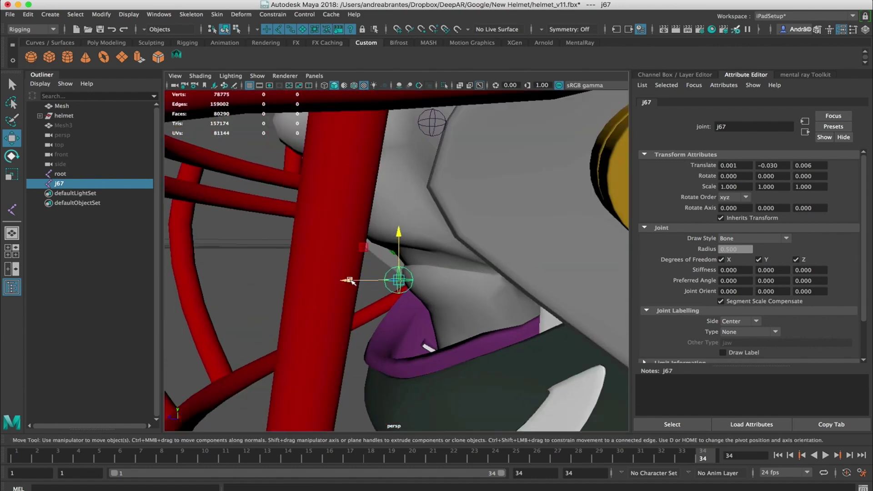
pyautogui.moveTo(396, 247); pyautogui.dragTo(548, 250)
# Parent joint j67 to the root joint and select the root.
pyautogui.scroll(-5, 473, 249)
pyautogui.moveTo(62, 190); pyautogui.dragTo(63, 175)
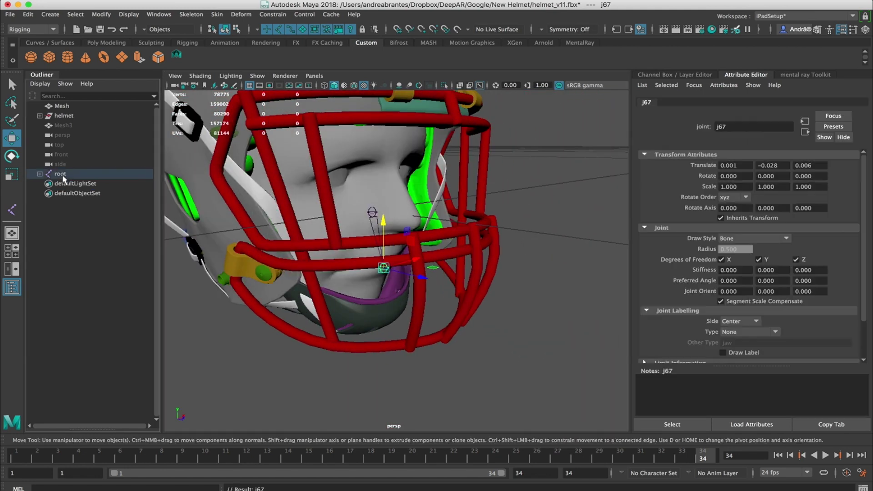
pyautogui.click(54, 174)
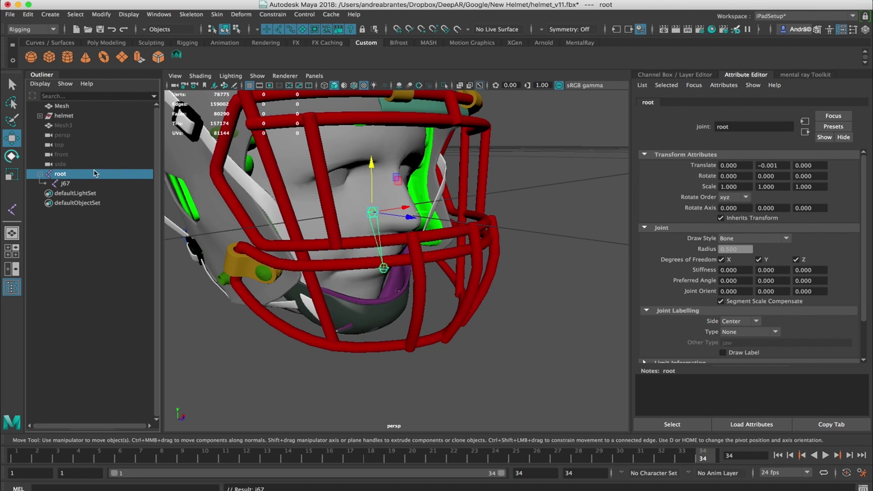
# Try moving the root joint and joint j67, undoing each move.
pyautogui.moveTo(373, 212); pyautogui.dragTo(331, 172)
pyautogui.press('super+z')
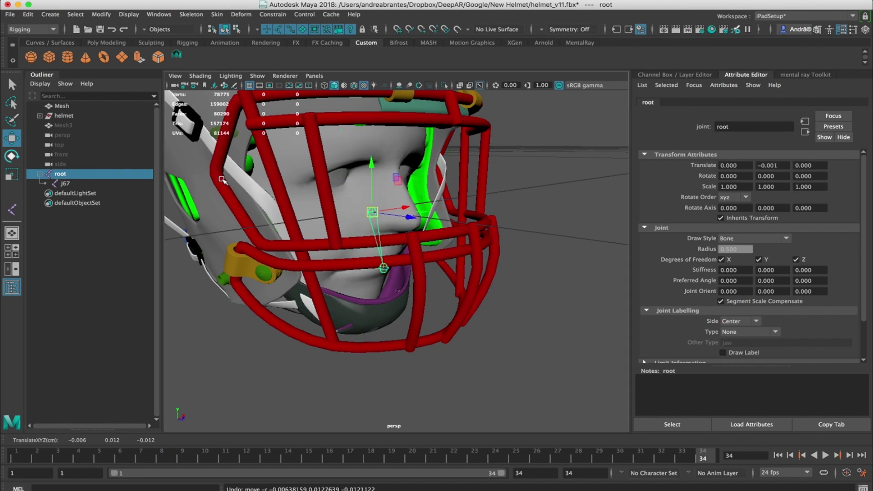
pyautogui.click(77, 183)
pyautogui.moveTo(383, 218); pyautogui.dragTo(385, 262)
pyautogui.press('super+z')
# Snap the root joint to the scene origin so its translation is 0, 0, 0.
pyautogui.moveTo(430, 226)
pyautogui.keyDown('alt'); pyautogui.mouseDown()
pyautogui.moveTo(422, 211)
pyautogui.moveTo(399, 209)
pyautogui.moveTo(424, 218)
pyautogui.moveTo(417, 220)
pyautogui.mouseUp(); pyautogui.keyUp('alt')
pyautogui.press('Up')
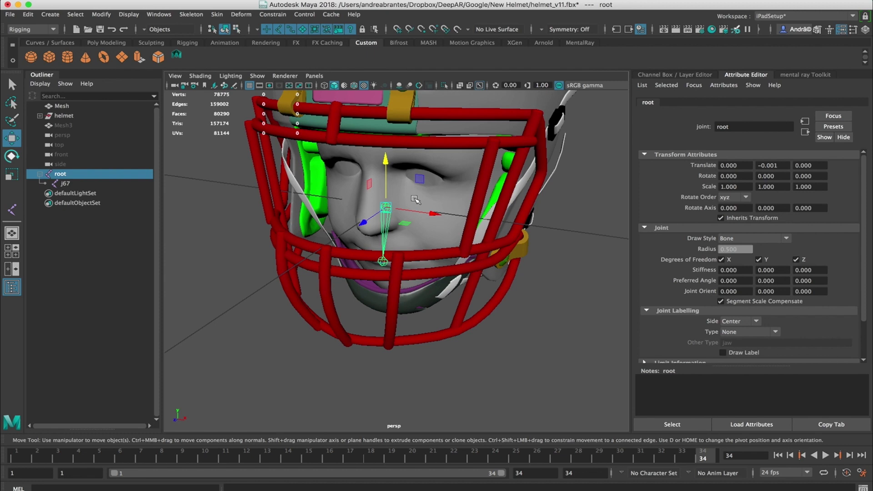
pyautogui.moveTo(386, 207)
pyautogui.mouseDown()
pyautogui.moveTo(407, 197)
pyautogui.moveTo(386, 203)
pyautogui.mouseUp()
pyautogui.press('x')
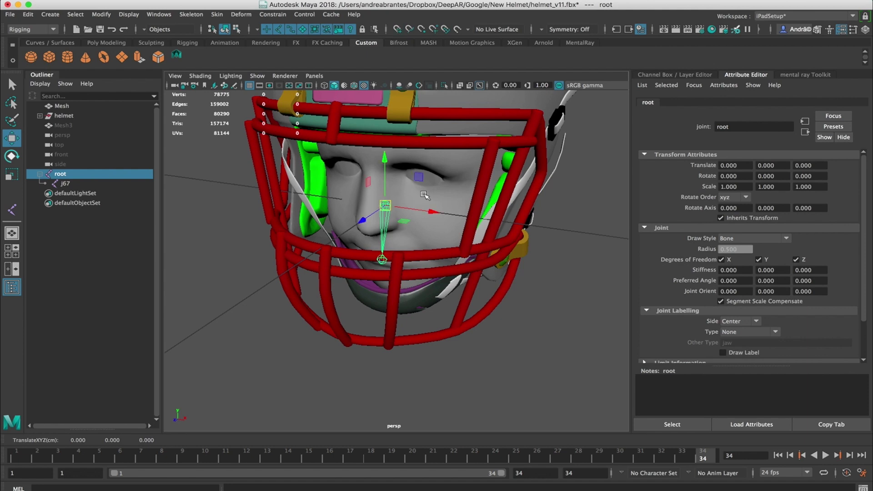
# Examine the positions of the root and j67 joints on the face from several angles.
pyautogui.click(382, 260)
pyautogui.keyDown('alt'); pyautogui.moveTo(372, 210); pyautogui.dragTo(393, 223); pyautogui.keyUp('alt')
pyautogui.click(379, 204)
pyautogui.keyDown('alt'); pyautogui.moveTo(394, 223); pyautogui.dragTo(405, 173, button='middle'); pyautogui.keyUp('alt')
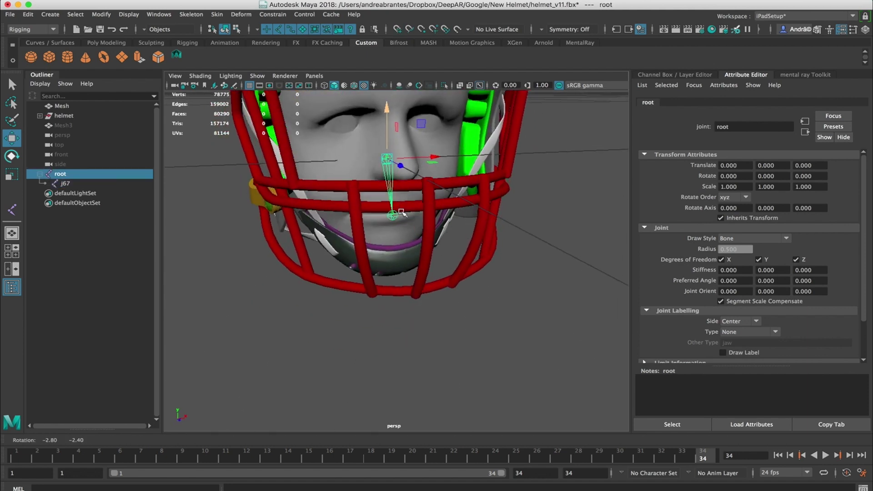
pyautogui.keyDown('alt'); pyautogui.moveTo(405, 173); pyautogui.dragTo(423, 182, button='right'); pyautogui.keyUp('alt')
pyautogui.click(389, 204)
pyautogui.keyDown('alt'); pyautogui.moveTo(391, 207); pyautogui.dragTo(423, 206); pyautogui.keyUp('alt')
pyautogui.click(423, 207)
pyautogui.keyDown('alt'); pyautogui.moveTo(500, 190); pyautogui.dragTo(432, 200, button='right'); pyautogui.keyUp('alt')
pyautogui.keyDown('alt'); pyautogui.moveTo(505, 204); pyautogui.dragTo(452, 209); pyautogui.keyUp('alt')
pyautogui.keyDown('alt'); pyautogui.moveTo(452, 209); pyautogui.dragTo(417, 249, button='middle'); pyautogui.keyUp('alt')
pyautogui.click(557, 214)
pyautogui.keyDown('alt'); pyautogui.moveTo(477, 220); pyautogui.dragTo(436, 236); pyautogui.keyUp('alt')
# Select the root joint together with the chin guard and strap meshes and bind them with Bind Skin.
pyautogui.click(60, 173)
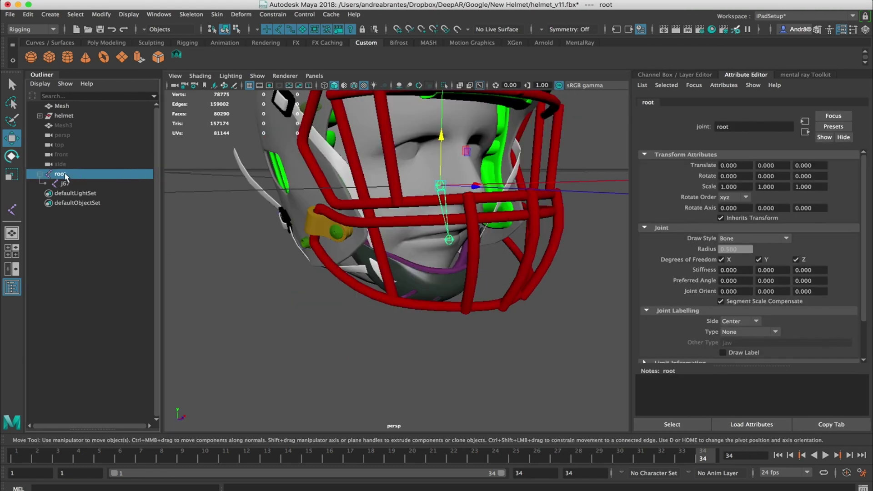
pyautogui.click(328, 172)
pyautogui.keyDown('alt'); pyautogui.moveTo(328, 172); pyautogui.dragTo(469, 264); pyautogui.keyUp('alt')
pyautogui.keyDown('shift'); pyautogui.click(431, 258); pyautogui.keyUp('shift')
pyautogui.click(440, 265)
pyautogui.keyDown('alt'); pyautogui.moveTo(428, 209); pyautogui.dragTo(437, 206); pyautogui.keyUp('alt')
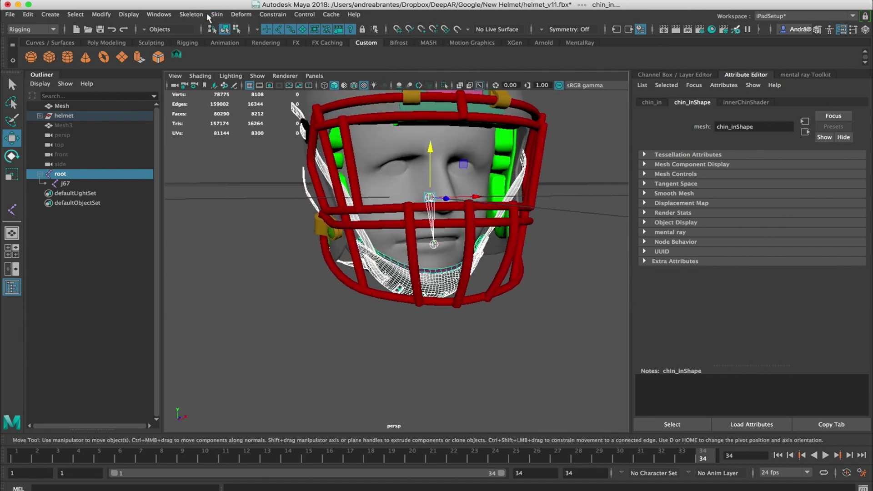
pyautogui.click(217, 14)
pyautogui.click(241, 35)
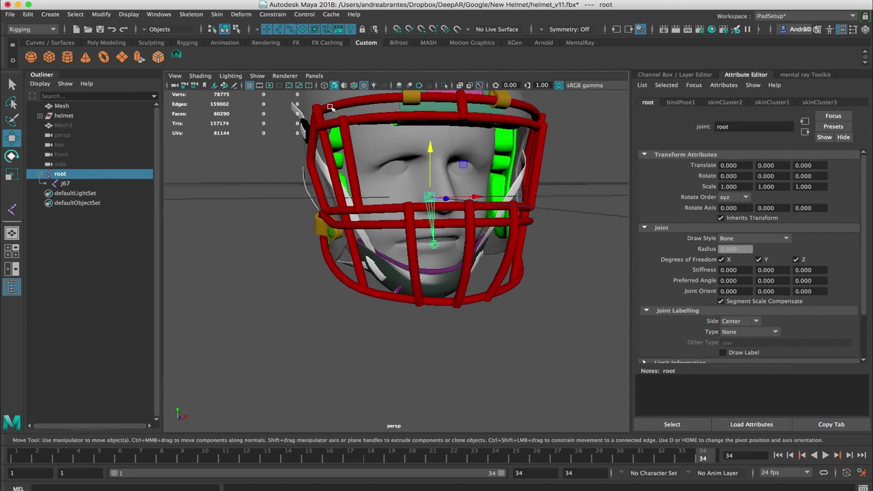
# Try moving joint j67 to test how the bound chin guard and straps follow, undoing the moves.
pyautogui.click(433, 244)
pyautogui.moveTo(434, 195); pyautogui.dragTo(456, 248)
pyautogui.press('super+z')
pyautogui.press('super+z')
pyautogui.click(431, 200)
pyautogui.click(436, 242)
pyautogui.moveTo(433, 207); pyautogui.dragTo(430, 324)
pyautogui.press('super+z')
pyautogui.keyDown('alt'); pyautogui.moveTo(426, 234); pyautogui.dragTo(415, 272); pyautogui.keyUp('alt')
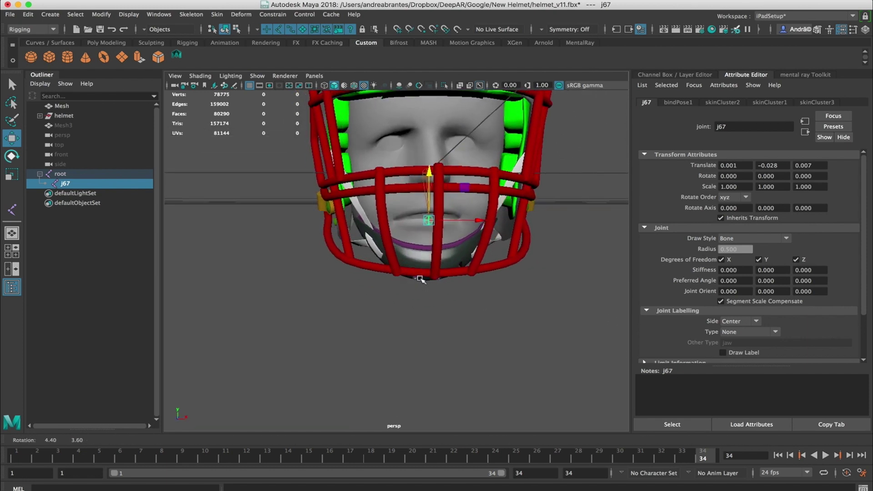
# Try moving joint j67 down to check how the inner chin pad and straps deform, then undo the move.
pyautogui.click(417, 265)
pyautogui.click(419, 248)
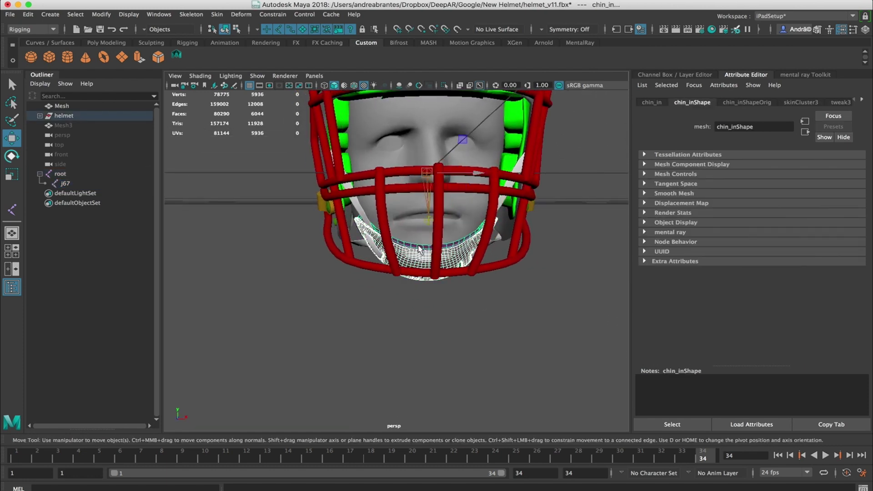
pyautogui.click(429, 220)
pyautogui.moveTo(427, 196); pyautogui.dragTo(427, 312)
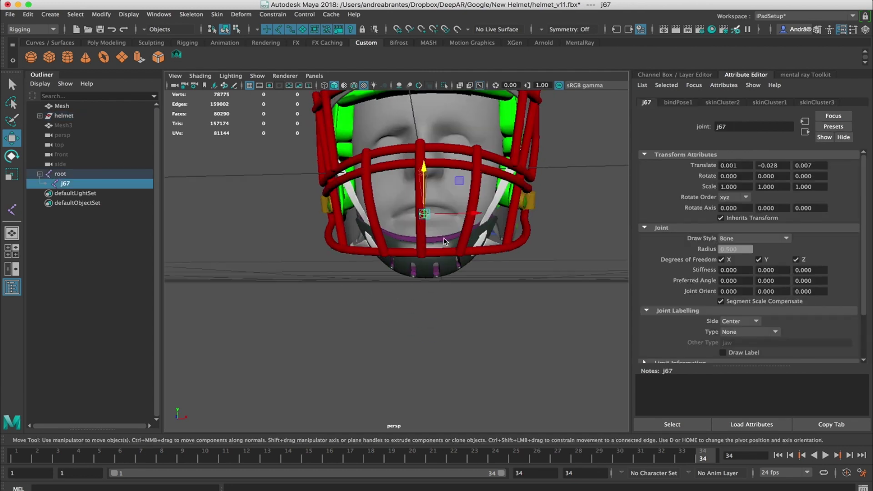
pyautogui.keyDown('alt'); pyautogui.moveTo(433, 233); pyautogui.dragTo(372, 225); pyautogui.keyUp('alt')
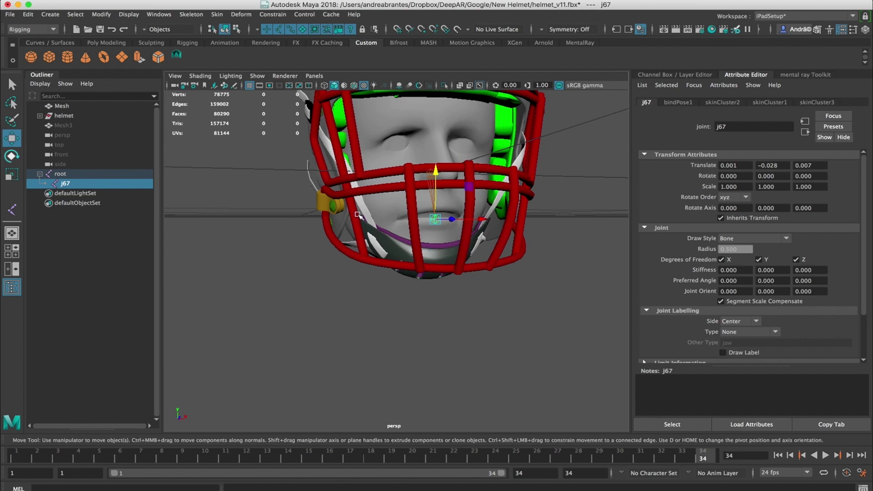
# Select the strap mesh, start Paint Skin Weights on it and isolate the straps in the viewport.
pyautogui.click(362, 211)
pyautogui.keyDown('alt'); pyautogui.moveTo(403, 250); pyautogui.dragTo(418, 249); pyautogui.keyUp('alt')
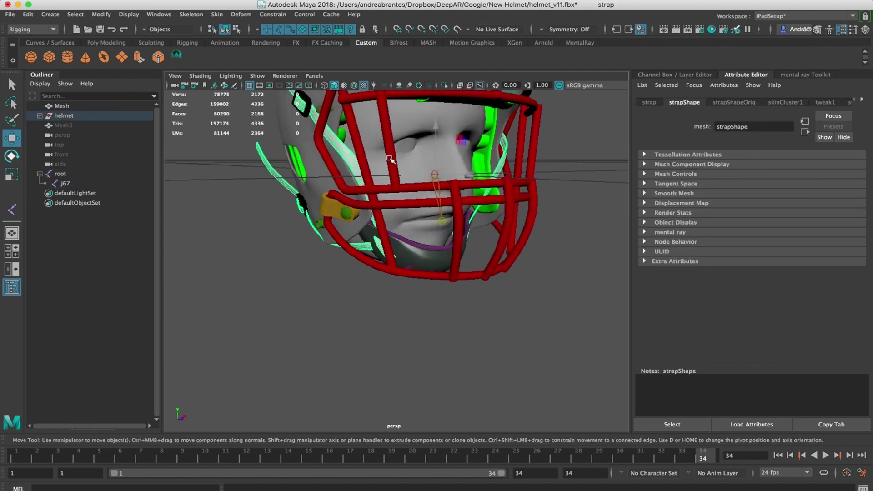
pyautogui.click(216, 15)
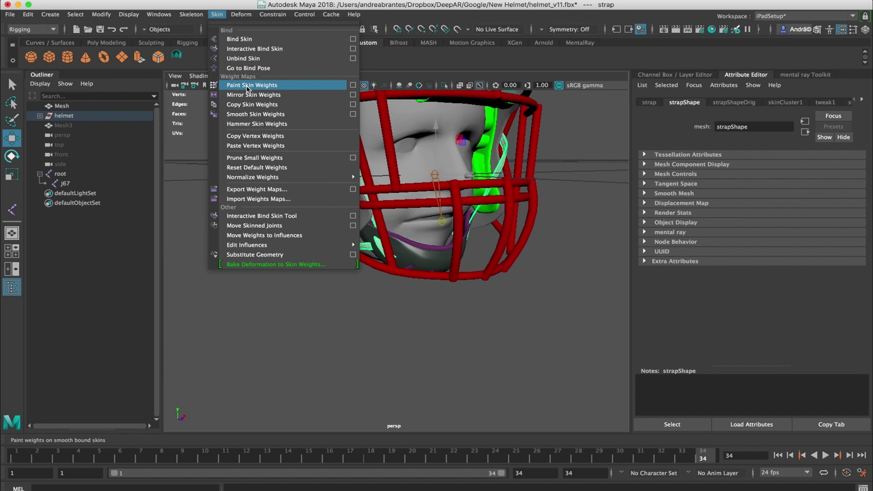
pyautogui.click(254, 87)
pyautogui.moveTo(427, 204)
pyautogui.keyDown('alt'); pyautogui.mouseDown()
pyautogui.moveTo(416, 207)
pyautogui.moveTo(565, 212)
pyautogui.mouseUp(); pyautogui.keyUp('alt')
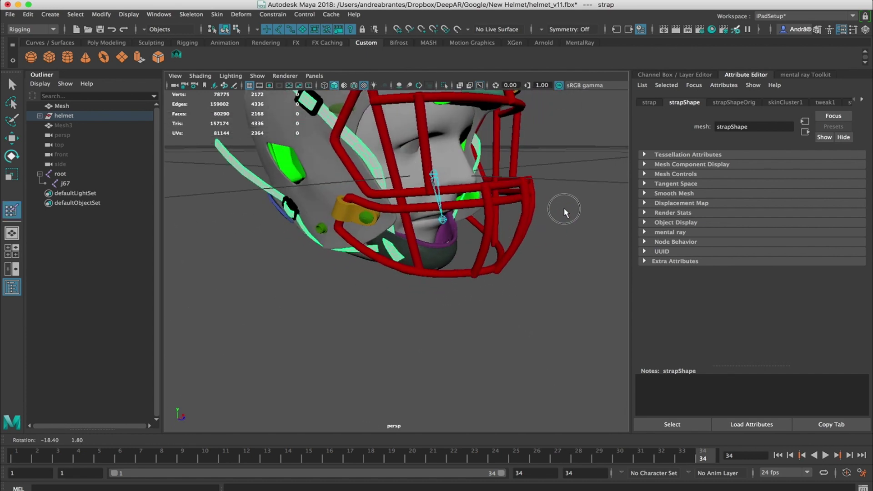
pyautogui.click(446, 87)
pyautogui.keyDown('alt'); pyautogui.moveTo(448, 173); pyautogui.dragTo(211, 142); pyautogui.keyUp('alt')
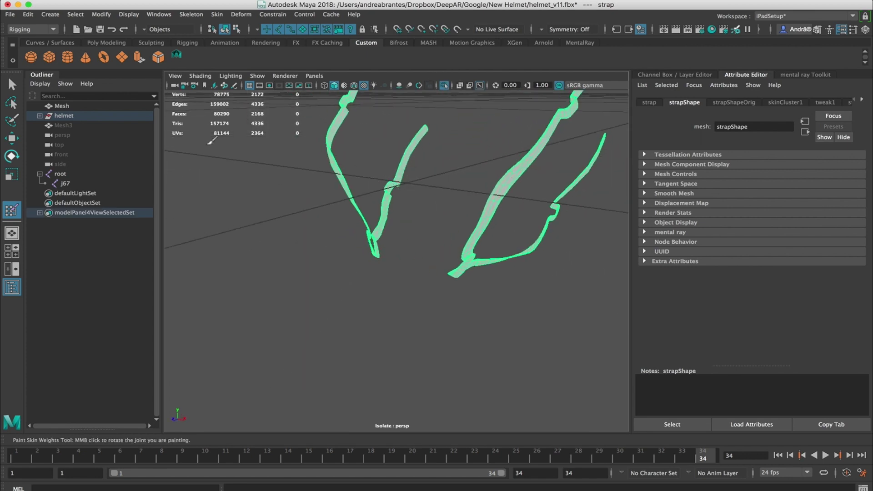
# In the Paint Skin Weights settings, choose influence j67 and paint the straps' chin ends with Replace at value 1.
pyautogui.click(853, 30)
pyautogui.moveTo(808, 7); pyautogui.dragTo(258, 38)
pyautogui.click(90, 121)
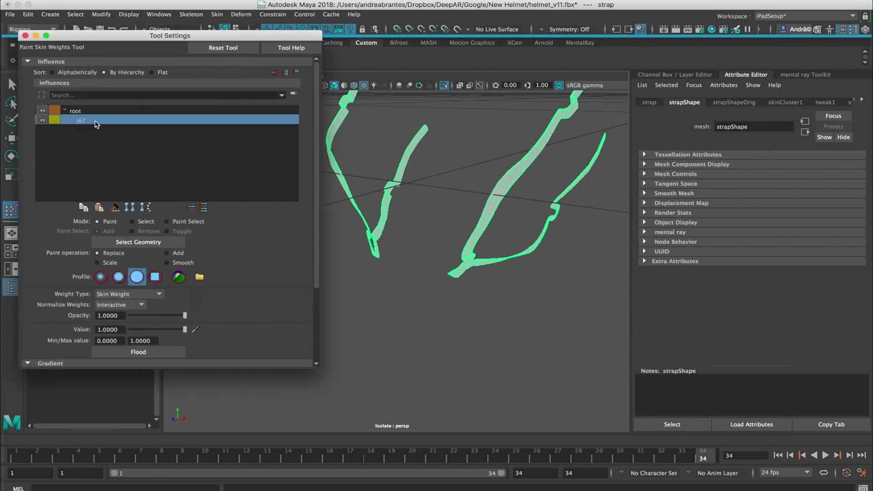
pyautogui.keyDown('alt'); pyautogui.moveTo(364, 179); pyautogui.dragTo(487, 166); pyautogui.keyUp('alt')
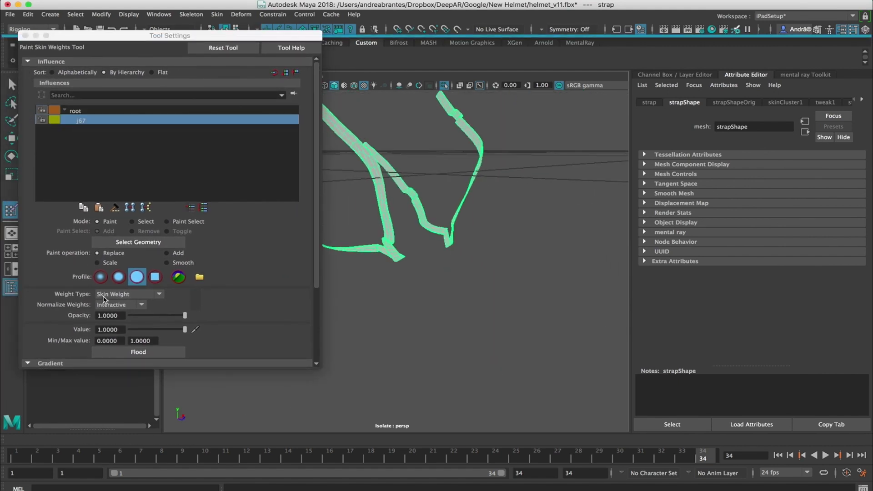
pyautogui.moveTo(437, 241)
pyautogui.keyDown('alt'); pyautogui.mouseDown()
pyautogui.moveTo(396, 248)
pyautogui.moveTo(411, 248)
pyautogui.moveTo(386, 243)
pyautogui.moveTo(380, 231)
pyautogui.mouseUp(); pyautogui.keyUp('alt')
pyautogui.click(390, 252)
pyautogui.moveTo(379, 232); pyautogui.dragTo(380, 235, button='middle')
pyautogui.moveTo(386, 236)
pyautogui.keyDown('alt'); pyautogui.mouseDown()
pyautogui.moveTo(419, 247)
pyautogui.moveTo(403, 244)
pyautogui.moveTo(391, 255)
pyautogui.moveTo(468, 263)
pyautogui.moveTo(360, 243)
pyautogui.moveTo(448, 240)
pyautogui.mouseUp(); pyautogui.keyUp('alt')
pyautogui.moveTo(443, 271)
pyautogui.keyDown('alt'); pyautogui.mouseDown()
pyautogui.moveTo(446, 258)
pyautogui.moveTo(431, 260)
pyautogui.mouseUp(); pyautogui.keyUp('alt')
# Set the paint value to 0 and paint out j67's influence on the helmet-side strap ends of one side.
pyautogui.moveTo(184, 329); pyautogui.dragTo(129, 329)
pyautogui.moveTo(404, 209)
pyautogui.keyDown('alt'); pyautogui.mouseDown()
pyautogui.moveTo(472, 168)
pyautogui.moveTo(466, 147)
pyautogui.moveTo(497, 154)
pyautogui.moveTo(479, 168)
pyautogui.moveTo(522, 139)
pyautogui.moveTo(519, 149)
pyautogui.mouseUp(); pyautogui.keyUp('alt')
pyautogui.hotkey('ctrl', 'z')
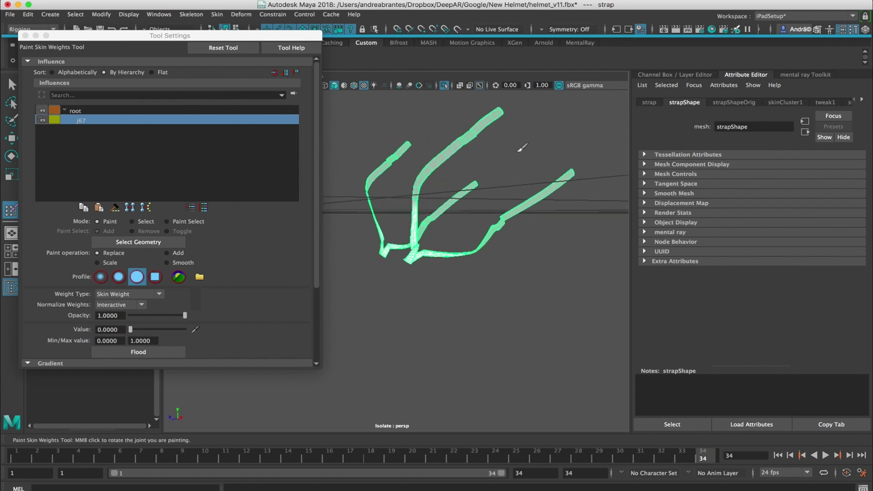
pyautogui.moveTo(443, 156); pyautogui.dragTo(498, 117)
pyautogui.keyDown('alt'); pyautogui.moveTo(537, 156); pyautogui.dragTo(554, 170); pyautogui.keyUp('alt')
pyautogui.moveTo(568, 168); pyautogui.dragTo(501, 208)
# Paint zero j67 weight over the remaining helmet-side strap ends, using the full helmet as reference before isolating the straps again.
pyautogui.click(459, 86)
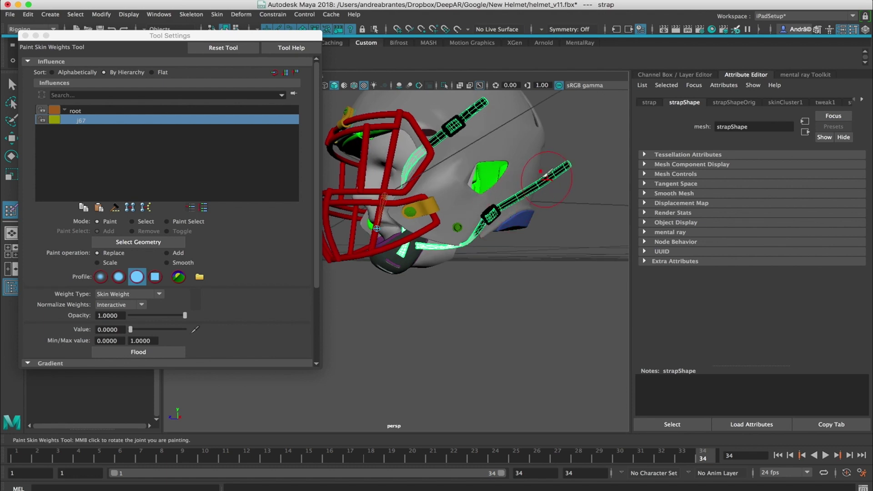
pyautogui.keyDown('alt'); pyautogui.moveTo(456, 128); pyautogui.dragTo(350, 128); pyautogui.keyUp('alt')
pyautogui.keyDown('alt'); pyautogui.moveTo(368, 196); pyautogui.dragTo(388, 183, button='middle'); pyautogui.keyUp('alt')
pyautogui.moveTo(368, 204); pyautogui.dragTo(339, 183)
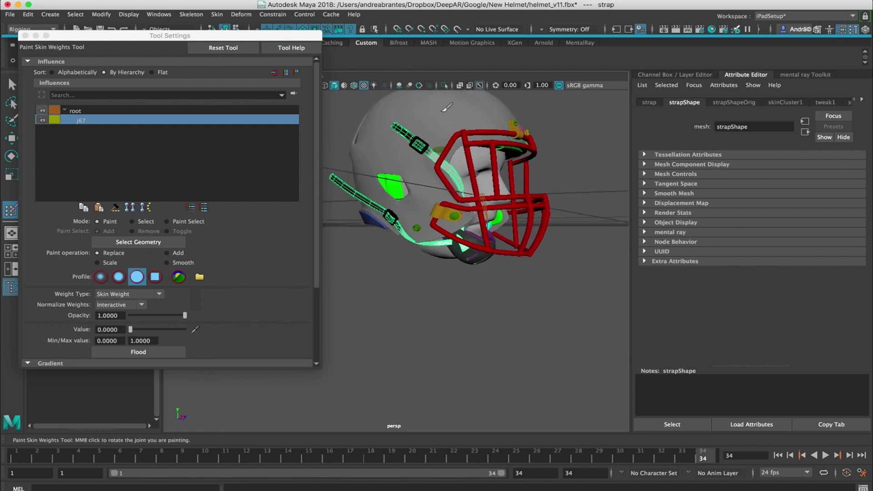
pyautogui.click(443, 85)
pyautogui.moveTo(487, 126)
pyautogui.keyDown('alt'); pyautogui.mouseDown()
pyautogui.moveTo(355, 150)
pyautogui.moveTo(329, 143)
pyautogui.moveTo(360, 137)
pyautogui.mouseUp(); pyautogui.keyUp('alt')
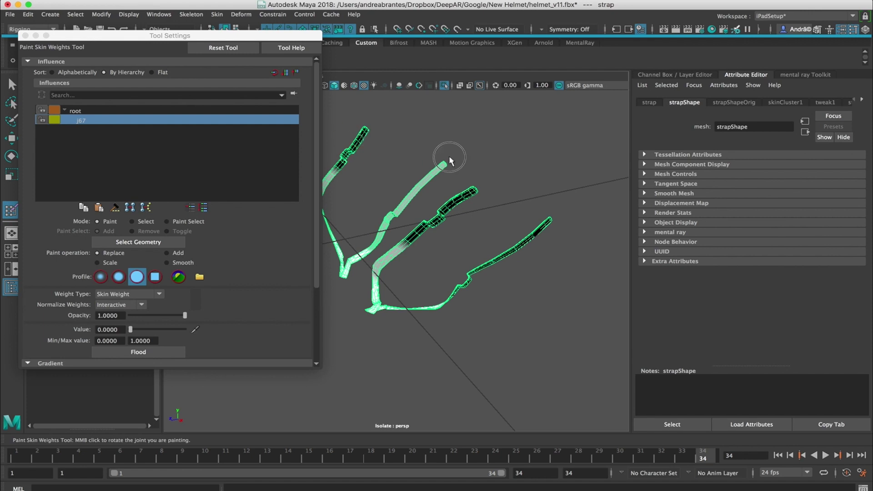
pyautogui.moveTo(450, 162); pyautogui.dragTo(410, 200)
pyautogui.moveTo(502, 250)
pyautogui.keyDown('alt'); pyautogui.mouseDown()
pyautogui.moveTo(500, 212)
pyautogui.moveTo(521, 208)
pyautogui.mouseUp(); pyautogui.keyUp('alt')
pyautogui.moveTo(451, 171); pyautogui.dragTo(479, 199)
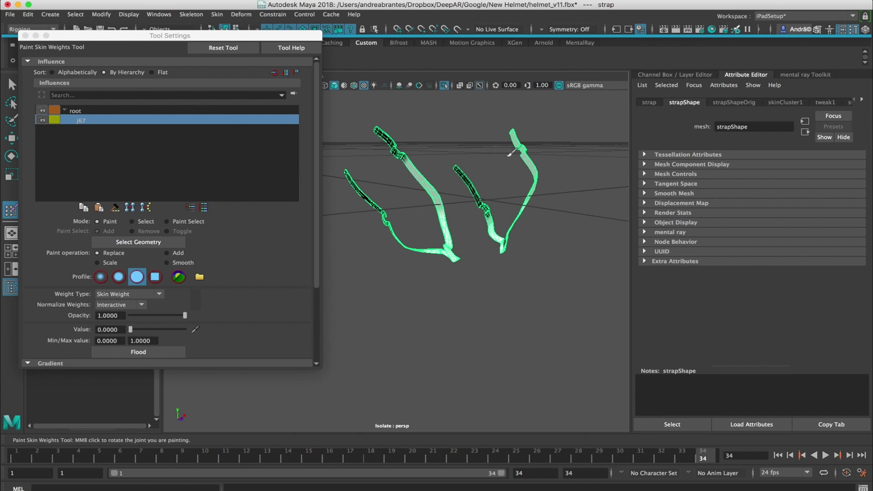
pyautogui.moveTo(518, 146)
pyautogui.keyDown('alt'); pyautogui.mouseDown()
pyautogui.moveTo(437, 138)
pyautogui.moveTo(520, 131)
pyautogui.mouseUp(); pyautogui.keyUp('alt')
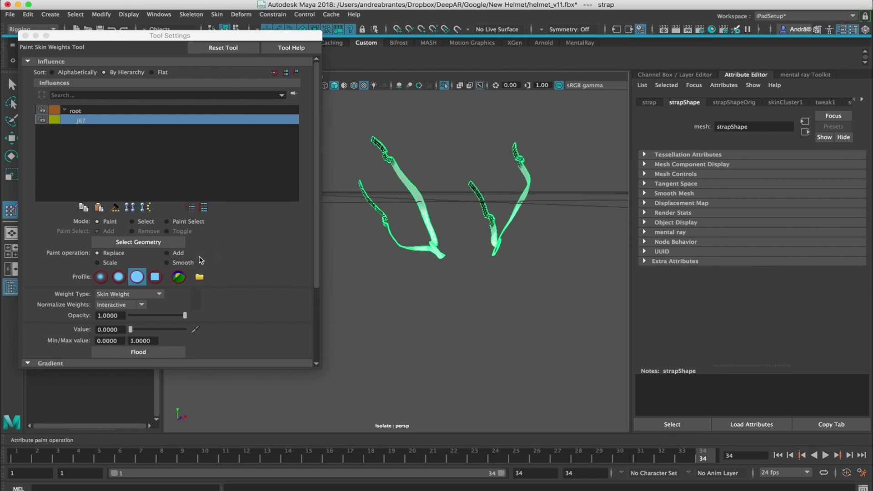
# Set the paint operation to Smooth with the softest brush profile and flood the straps' j67 weights four times.
pyautogui.click(174, 253)
pyautogui.keyDown('alt'); pyautogui.moveTo(485, 233); pyautogui.dragTo(422, 238); pyautogui.keyUp('alt')
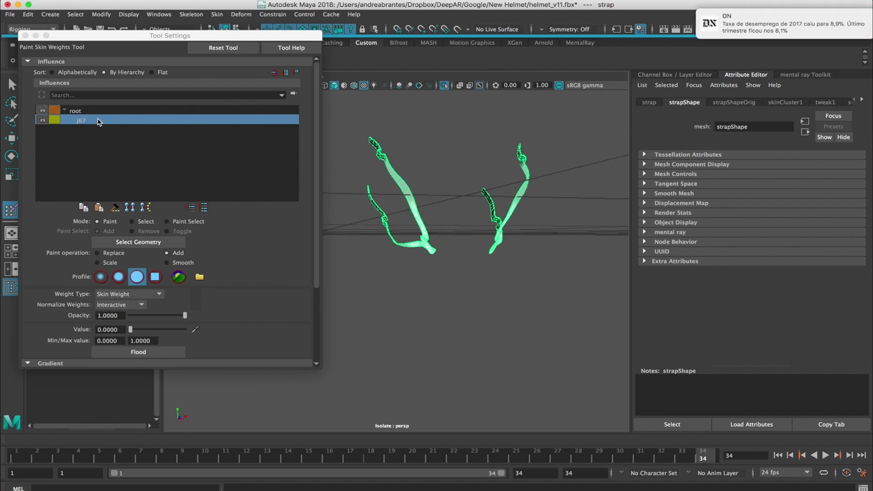
pyautogui.click(177, 264)
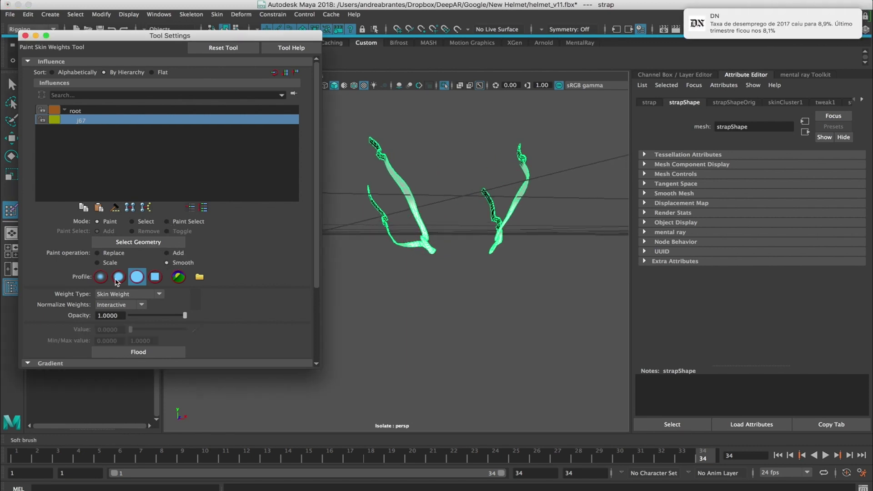
pyautogui.click(100, 278)
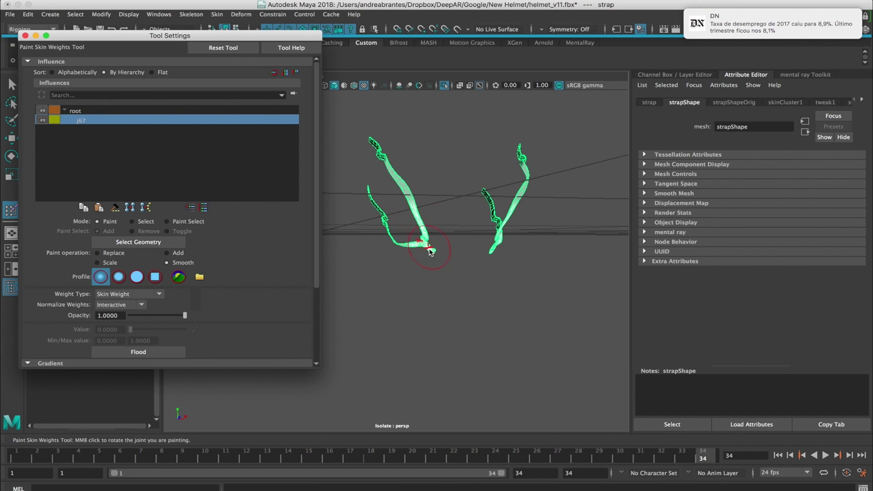
pyautogui.keyDown('alt'); pyautogui.moveTo(559, 201); pyautogui.dragTo(497, 201); pyautogui.keyUp('alt')
pyautogui.click(168, 351)
pyautogui.click(167, 351)
pyautogui.click(167, 351)
pyautogui.click(167, 352)
pyautogui.keyDown('alt'); pyautogui.moveTo(412, 234); pyautogui.dragTo(381, 253); pyautogui.keyUp('alt')
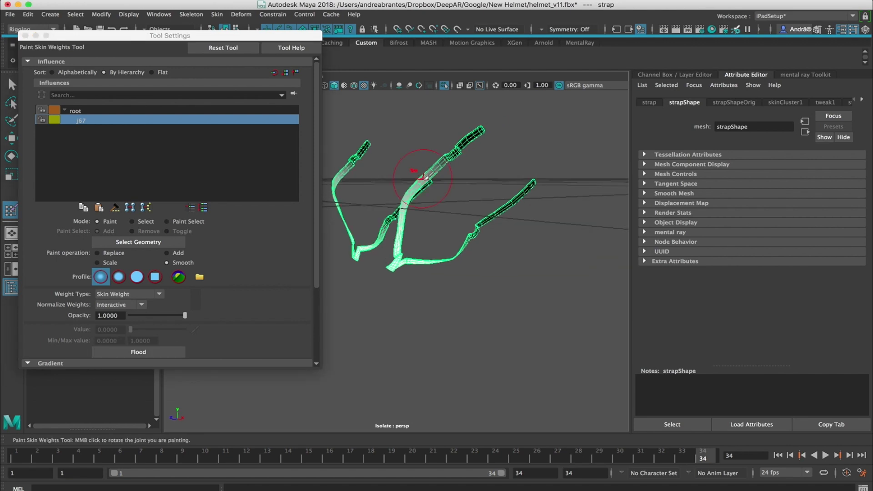
# Flood the straps' root weights twice with Smooth, then flood the j67 weights once more.
pyautogui.click(109, 112)
pyautogui.keyDown('alt'); pyautogui.moveTo(390, 195); pyautogui.dragTo(434, 146); pyautogui.keyUp('alt')
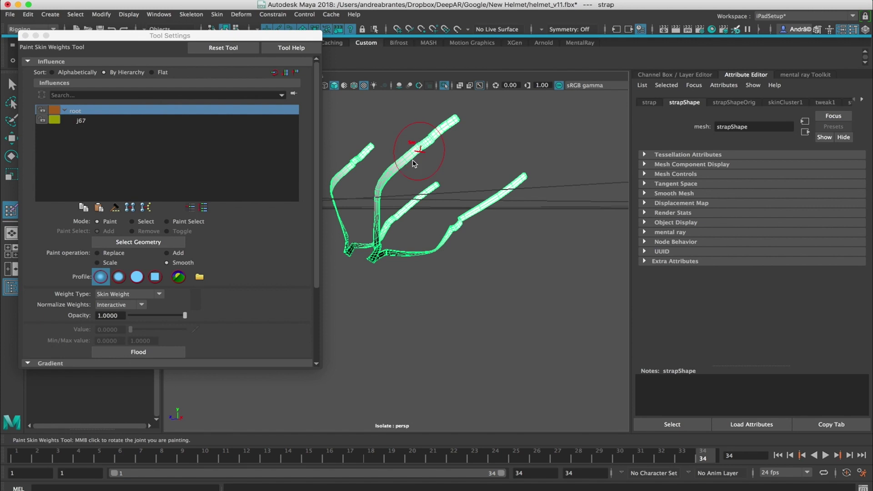
pyautogui.click(145, 353)
pyautogui.click(145, 353)
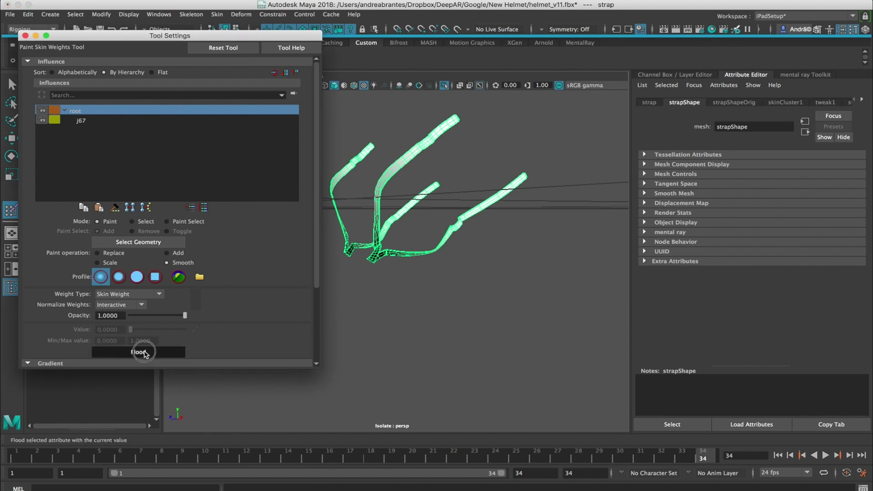
pyautogui.press('Down')
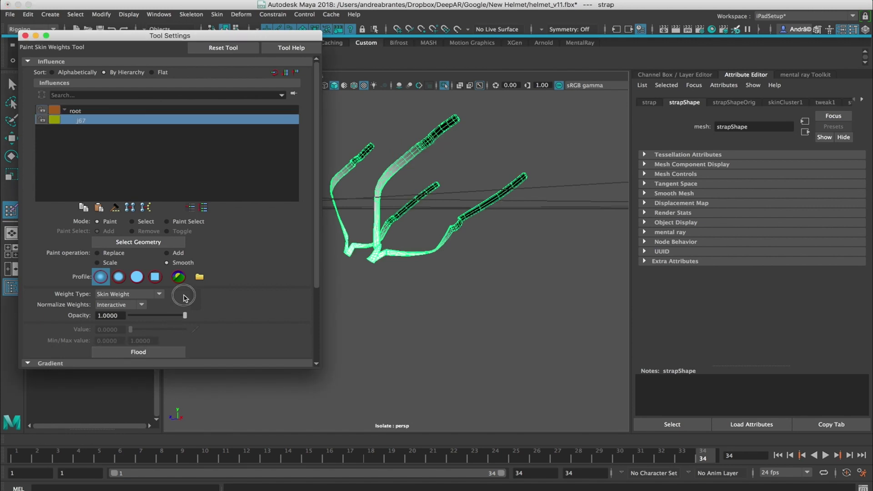
pyautogui.click(155, 353)
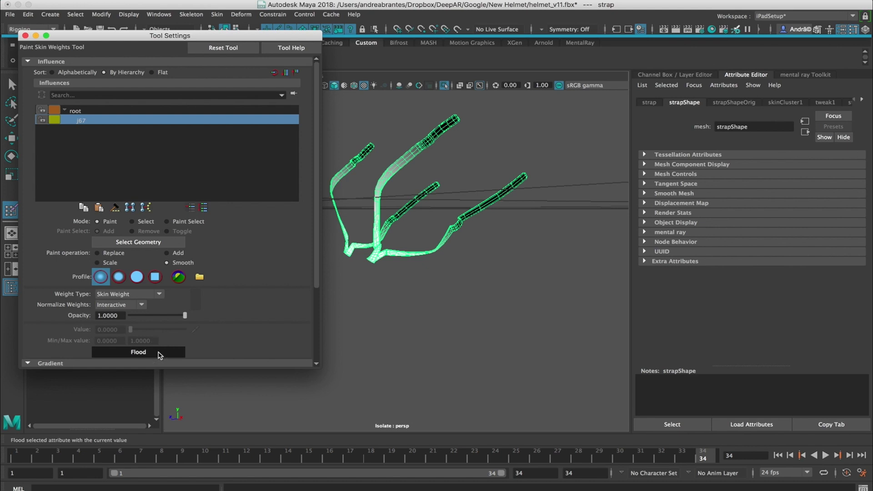
# Close the tool settings, show the whole helmet and move joint j67 down to Translate Y -0.082 to test the straps.
pyautogui.click(26, 36)
pyautogui.click(445, 86)
pyautogui.keyDown('alt'); pyautogui.moveTo(392, 245); pyautogui.dragTo(462, 246); pyautogui.keyUp('alt')
pyautogui.press('q')
pyautogui.click(459, 236)
pyautogui.click(457, 234)
pyautogui.press('w')
pyautogui.keyDown('alt'); pyautogui.moveTo(459, 200); pyautogui.dragTo(443, 260); pyautogui.keyUp('alt')
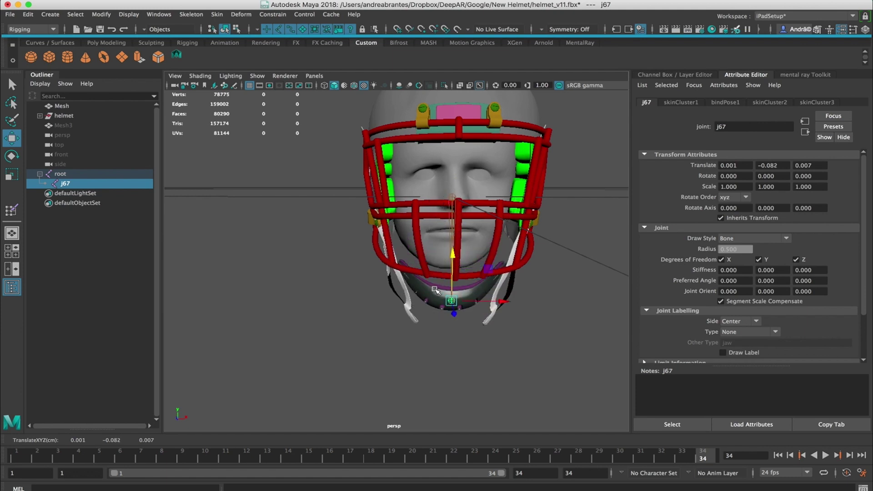
# Flood the outer chin guard's j67 skin weights with Replace at value 1.
pyautogui.click(435, 316)
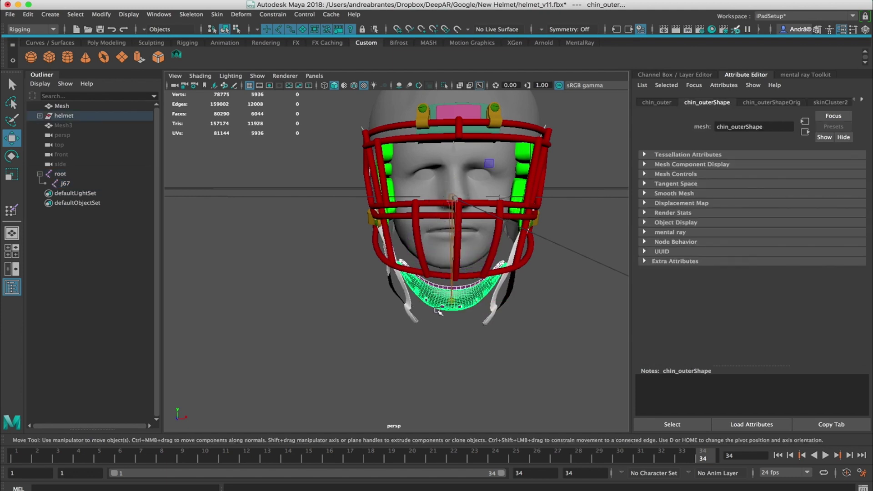
pyautogui.click(17, 214)
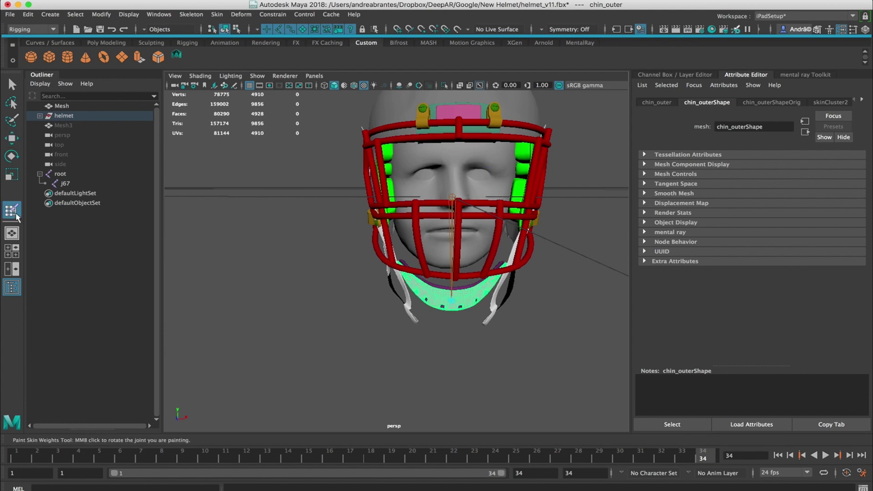
pyautogui.doubleClick(17, 214)
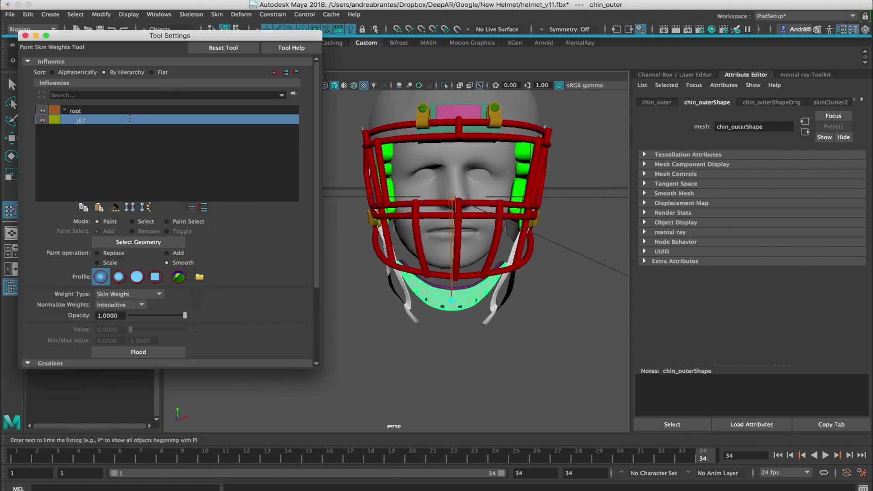
pyautogui.click(113, 253)
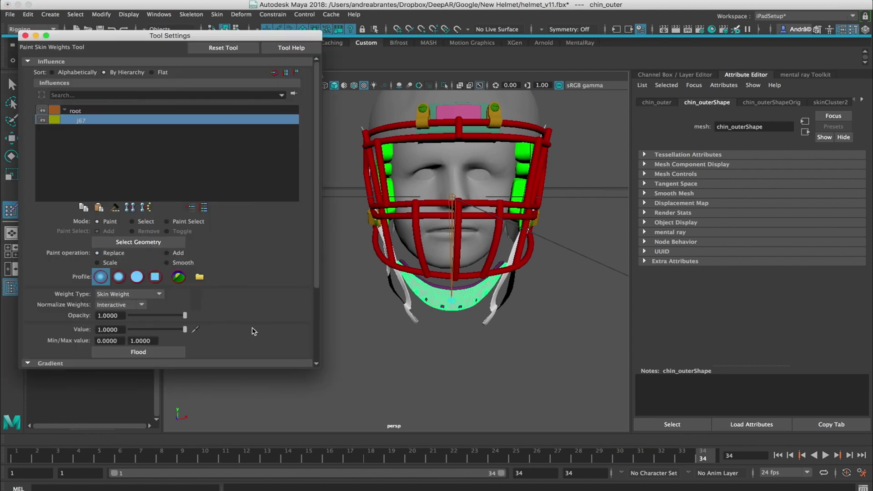
pyautogui.click(135, 353)
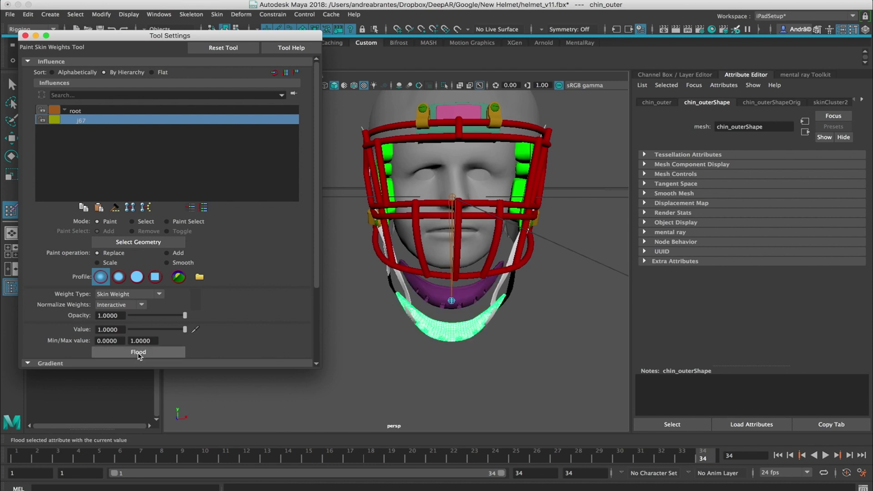
# Select the inner chin pad and flood its j67 skin weights at value 1.
pyautogui.click(8, 86)
pyautogui.click(423, 290)
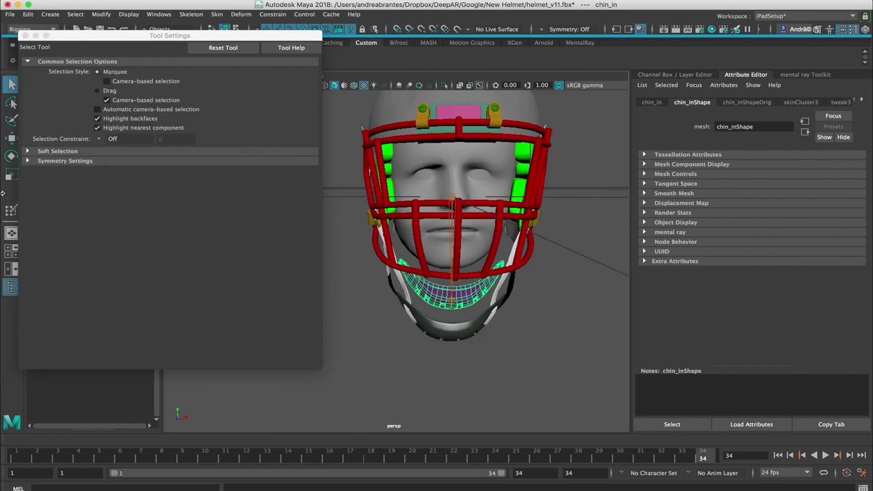
pyautogui.click(11, 210)
pyautogui.click(143, 351)
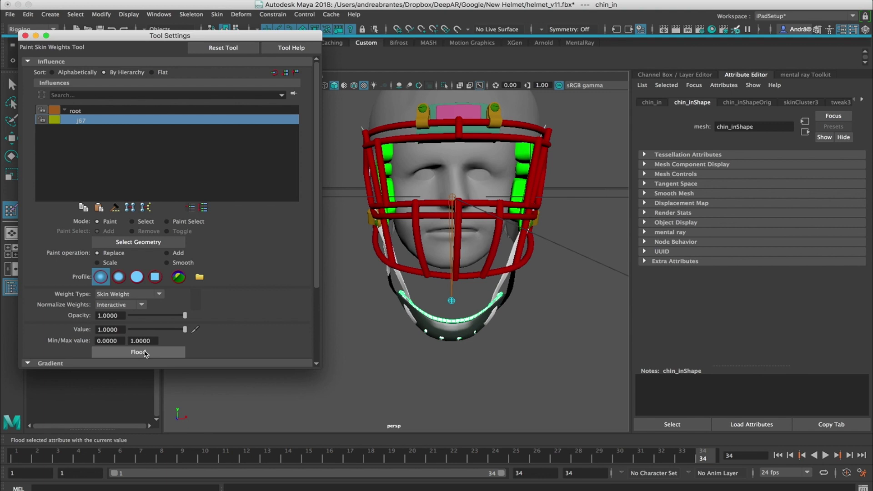
# Close the tool settings and try moving joint j67 to check the reweighted chin guard and straps.
pyautogui.click(25, 36)
pyautogui.press('q')
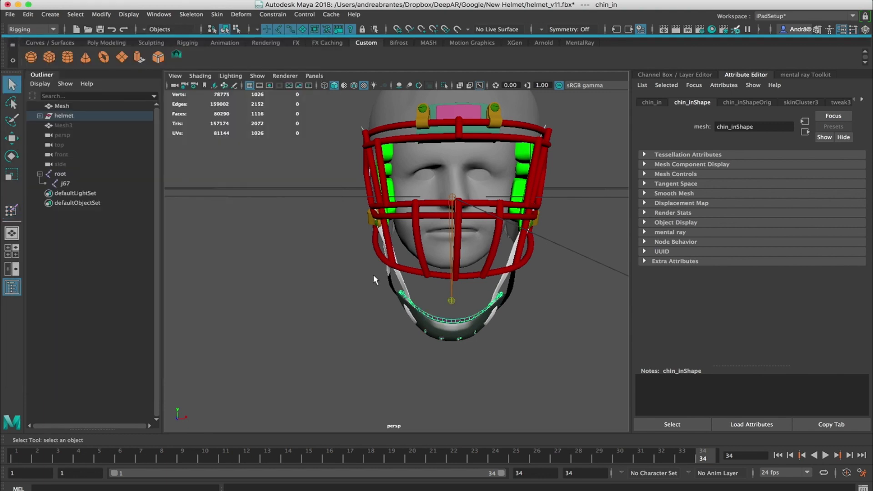
pyautogui.click(449, 307)
pyautogui.press('w')
pyautogui.click(451, 301)
pyautogui.moveTo(454, 283)
pyautogui.mouseDown()
pyautogui.moveTo(456, 222)
pyautogui.moveTo(443, 199)
pyautogui.moveTo(450, 277)
pyautogui.mouseUp()
pyautogui.click(561, 251)
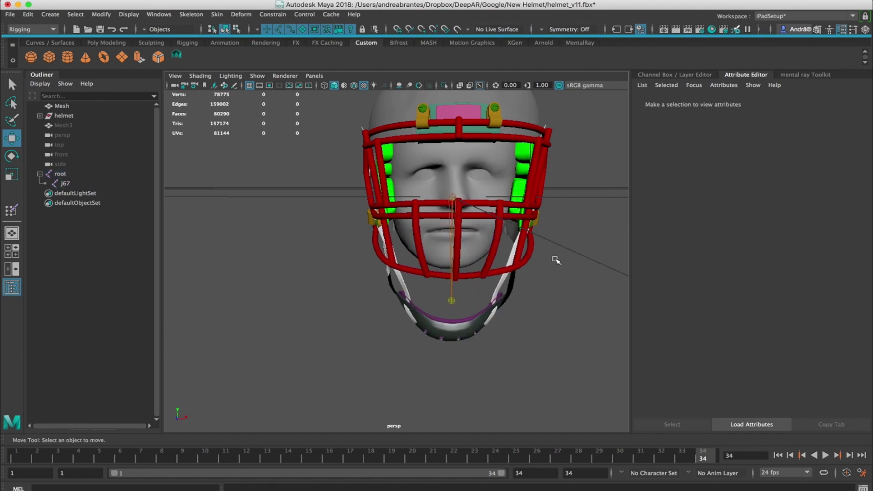
pyautogui.keyDown('alt'); pyautogui.moveTo(575, 225); pyautogui.dragTo(542, 259, button='middle'); pyautogui.keyUp('alt')
pyautogui.keyDown('alt'); pyautogui.moveTo(542, 260); pyautogui.dragTo(541, 254); pyautogui.keyUp('alt')
# Switch to DeepAR Studio and open helmet_v8 from the New Helmet folder in Dropbox.
pyautogui.moveTo(534, 486)
pyautogui.click(503, 480)
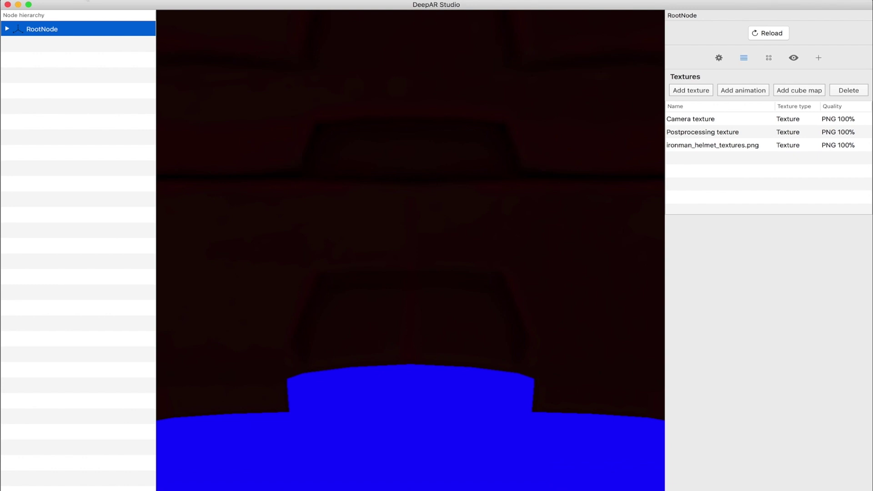
pyautogui.click(70, 1)
pyautogui.click(80, 14)
pyautogui.click(406, 80)
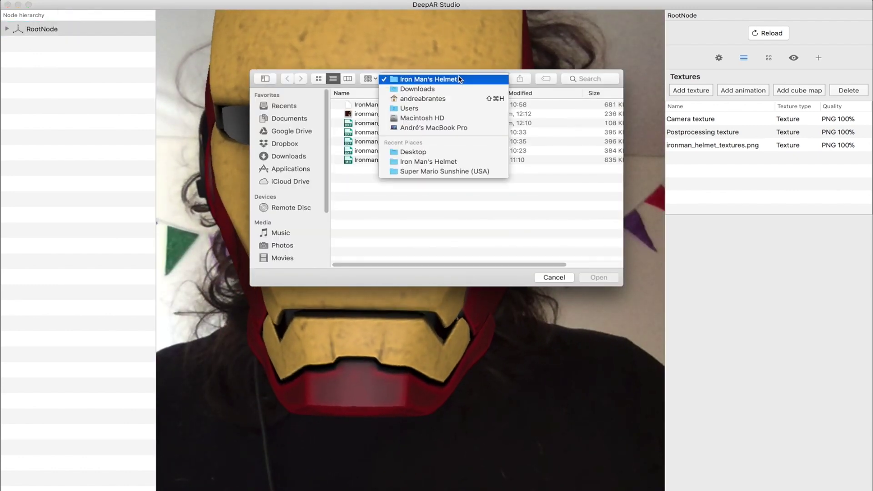
pyautogui.click(284, 143)
pyautogui.doubleClick(371, 123)
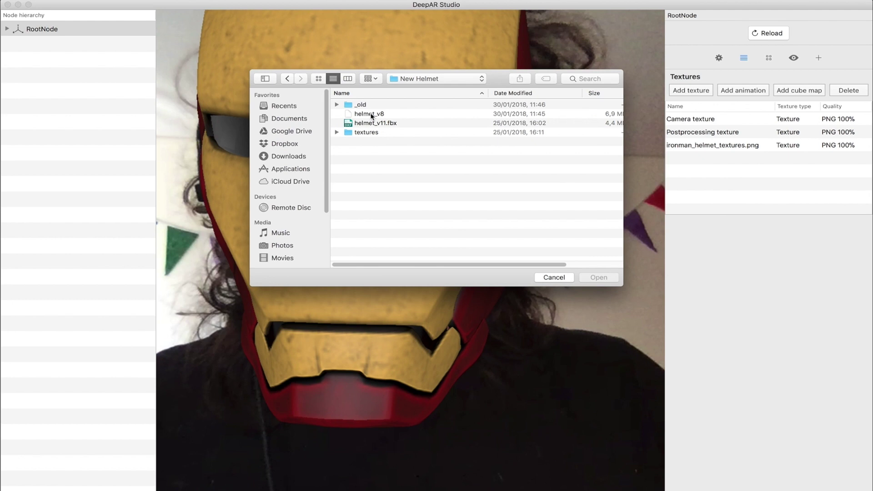
pyautogui.doubleClick(371, 119)
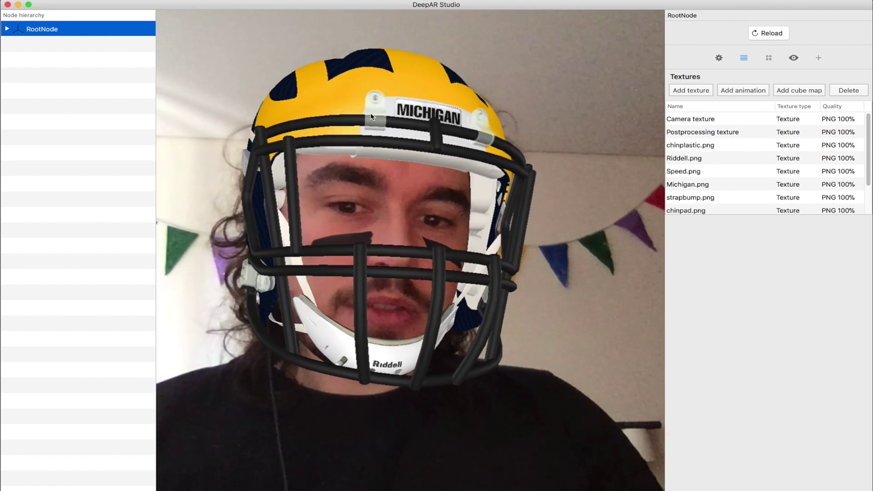